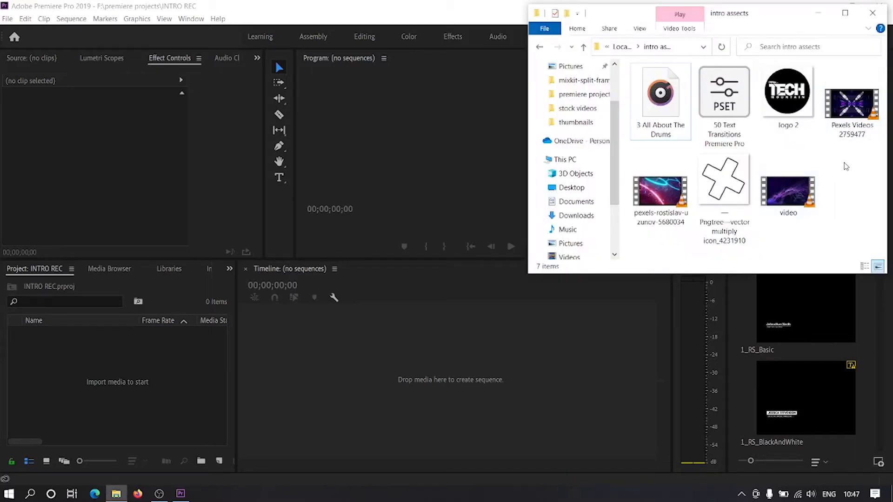
Create a sequence from video.mp4, append Pexels Videos 2759477 and the pexels-rostislav clip, and put 3 All About The Drums on A1.
left_click_drag(788, 191, 350, 394)
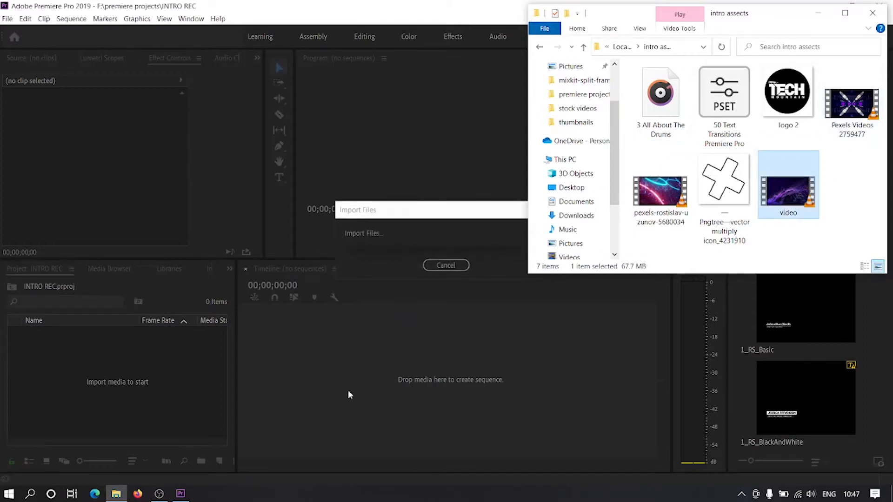
left_click_drag(796, 24, 747, 28)
left_click_drag(803, 110, 512, 375)
left_click_drag(615, 245, 606, 376)
left_click_drag(612, 105, 377, 394)
scroll(433, 397, "up", 3)
scroll(424, 398, "up", 5)
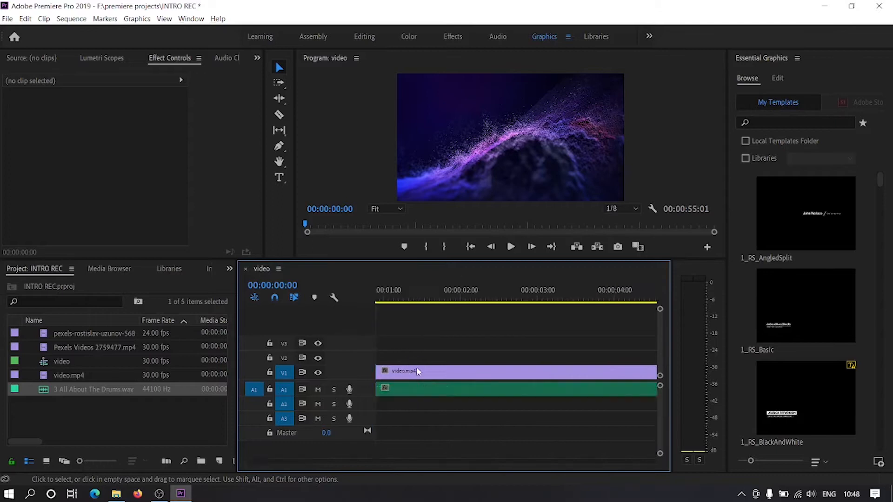
Play the opening of the drum track to find the first beat.
left_click_drag(380, 300, 359, 308)
key("space")
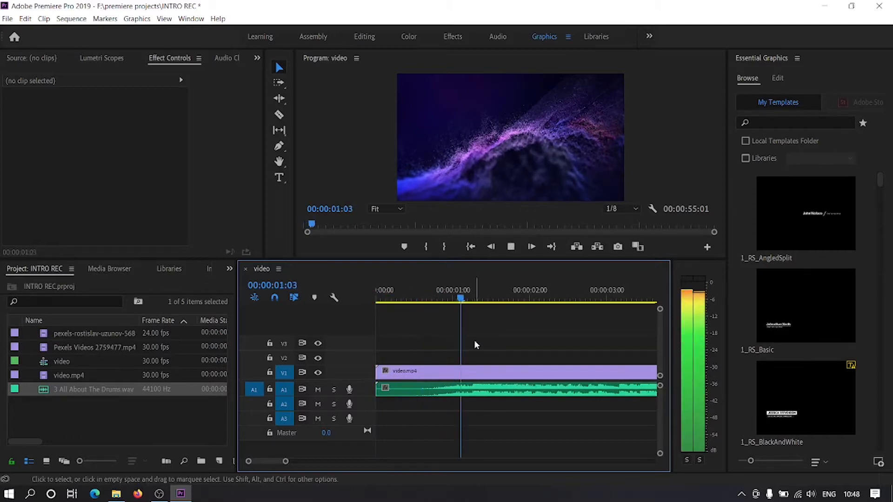
key("space")
key("equal")
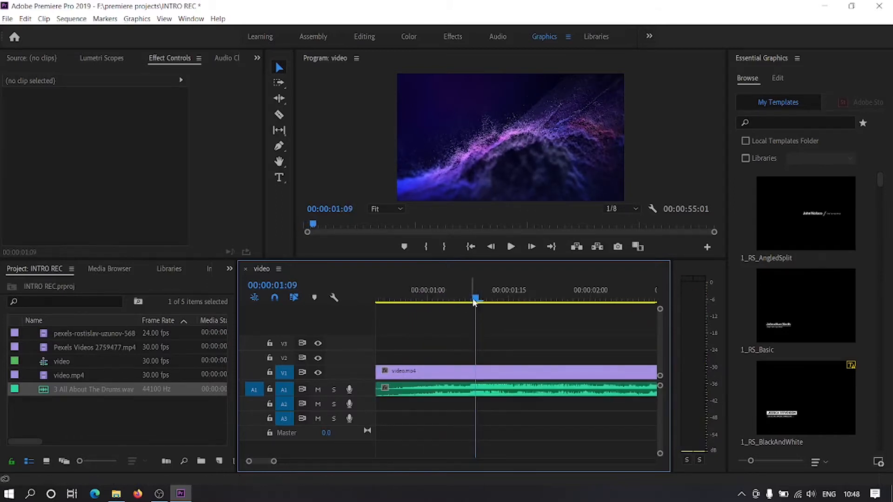
key("minus")
key("minus")
key("minus")
key("minus")
key("minus")
key("minus")
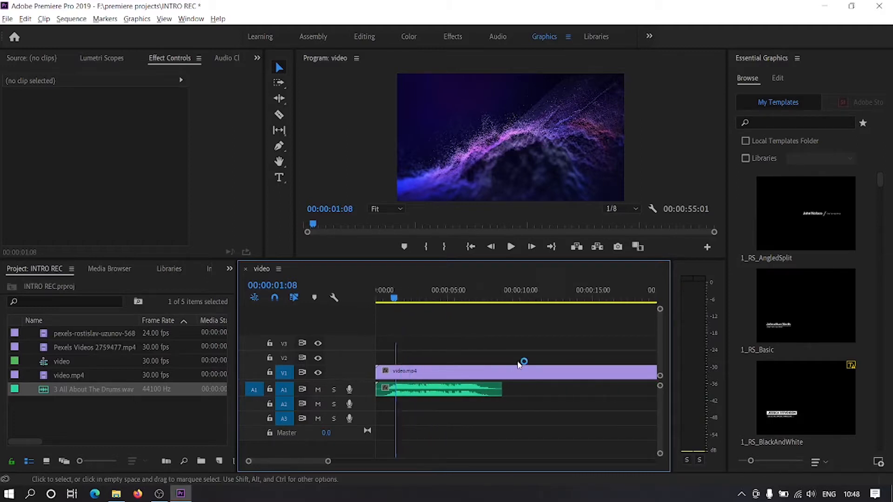
Trim the end of video.mp4 on V1 to the first beat at about 00:00:01:06.
key("alt")
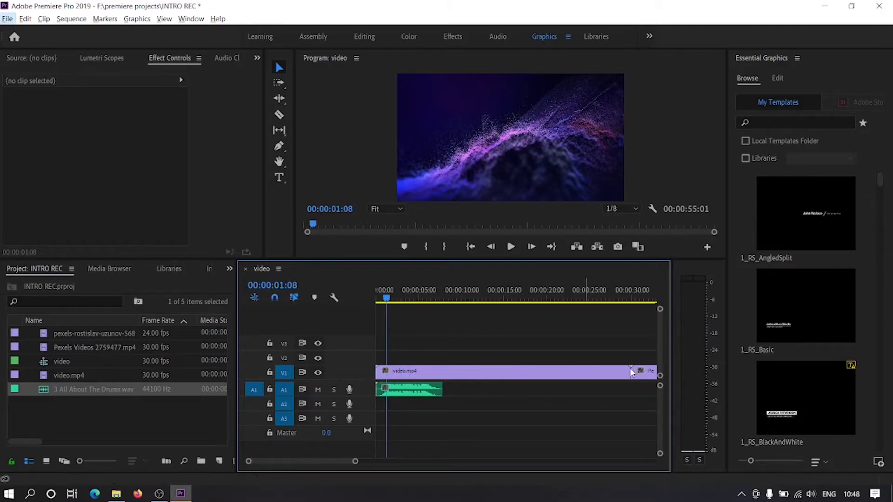
left_click(631, 372)
key("space")
key("space")
left_click(389, 295)
key("Home")
key("space")
key("space")
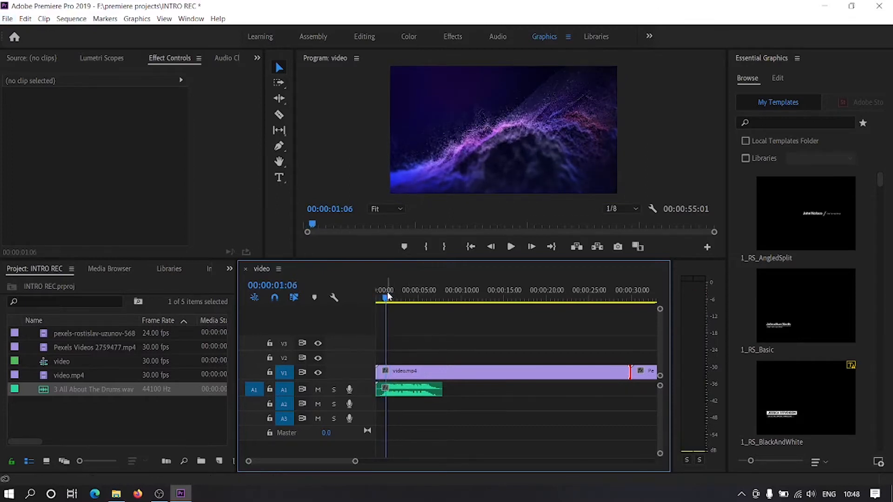
left_click_drag(630, 372, 386, 370)
Play the sequence from its start and set the playhead on the next beat at 00:00:03:12.
scroll(438, 366, "up", 3)
scroll(436, 361, "up", 3)
key("Home")
key("space")
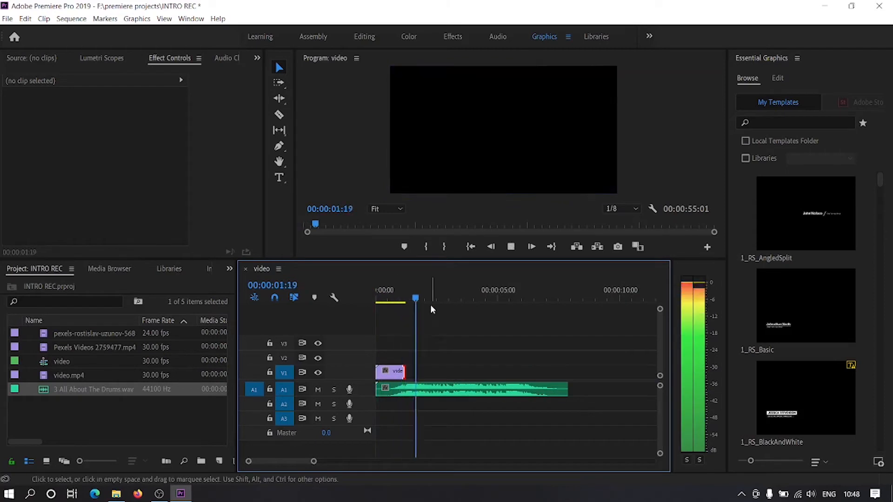
key("space")
scroll(463, 368, "up", 4)
left_click(464, 298)
left_click_drag(465, 299, 450, 299)
Move the Pexels Videos 2759477 clip directly after video.mp4 and trim its end to 00:00:03:12.
scroll(518, 363, "down", 2)
scroll(520, 367, "down", 4)
left_click_drag(608, 372, 415, 367)
scroll(415, 367, "up", 3)
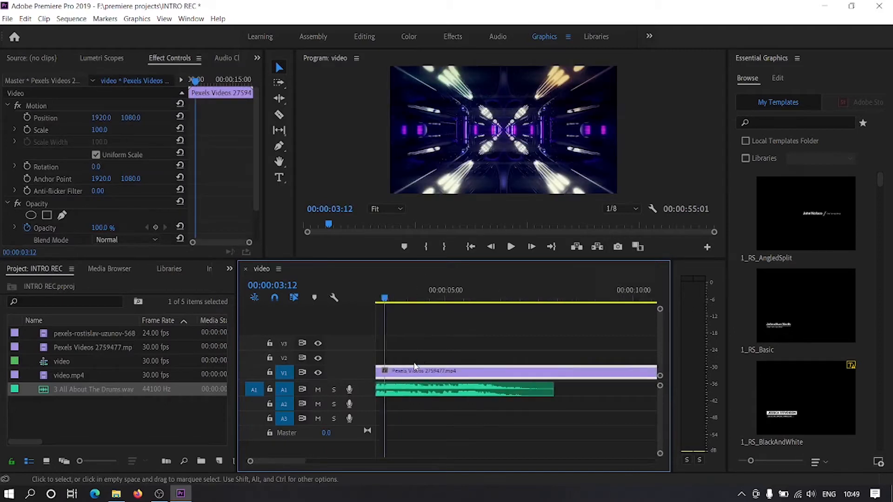
left_click_drag(622, 371, 417, 369)
scroll(410, 361, "up", 2)
Move the pexels-rostislav clip directly after the second clip on V1 and trim its end to the end of the music.
scroll(410, 362, "down", 5)
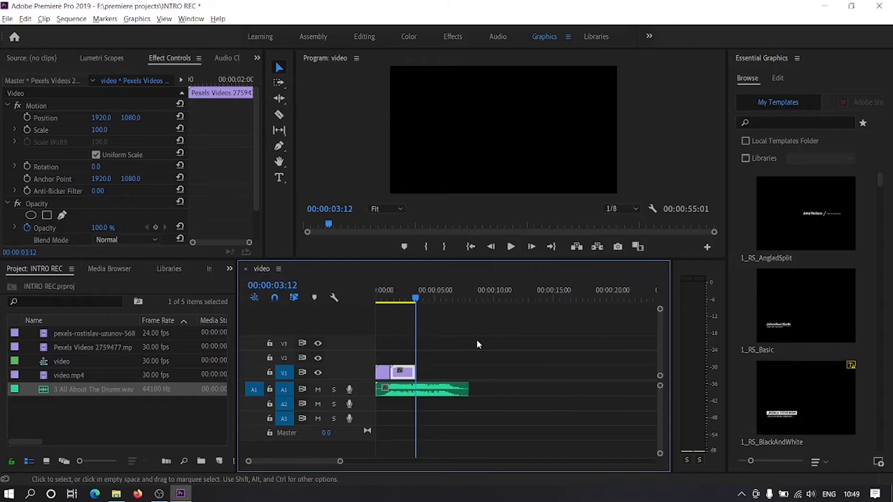
left_click_drag(564, 375, 398, 372)
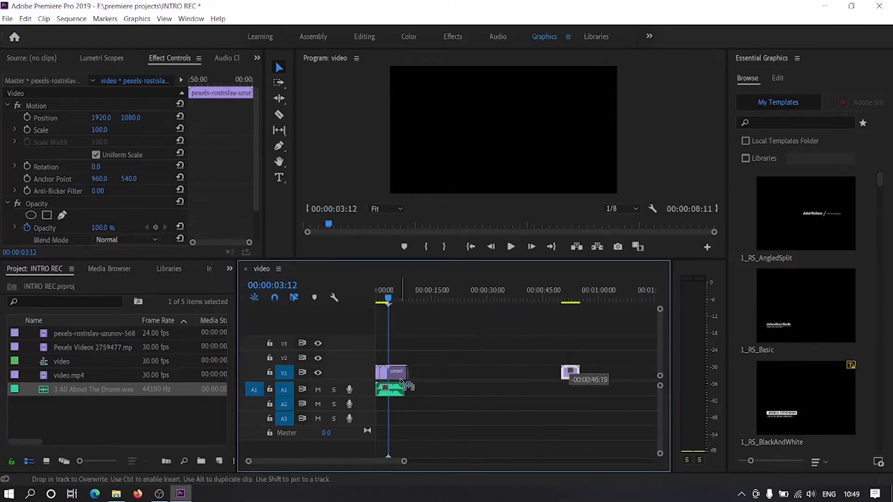
scroll(423, 369, "up", 4)
left_click_drag(561, 365, 551, 368)
Scale the pexels-rostislav clip to 202 and preview the sequence, stopping the playhead at 00:00:06:00.
left_click(479, 293)
left_click_drag(94, 131, 108, 131)
left_click_drag(480, 296, 334, 298)
key("space")
left_click_drag(504, 291, 501, 291)
Create a light grey color matte with hex colour C7C7C7, keeping the name Color Matte.
right_click(75, 411)
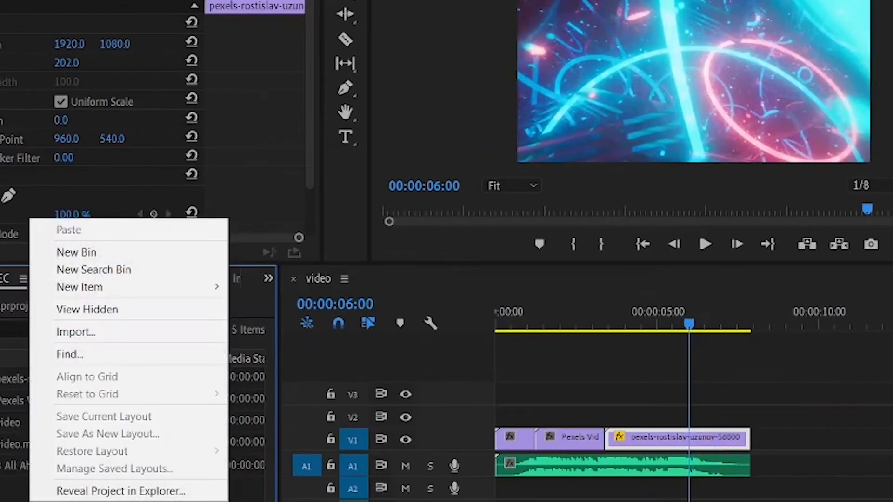
left_click(95, 291)
left_click(298, 409)
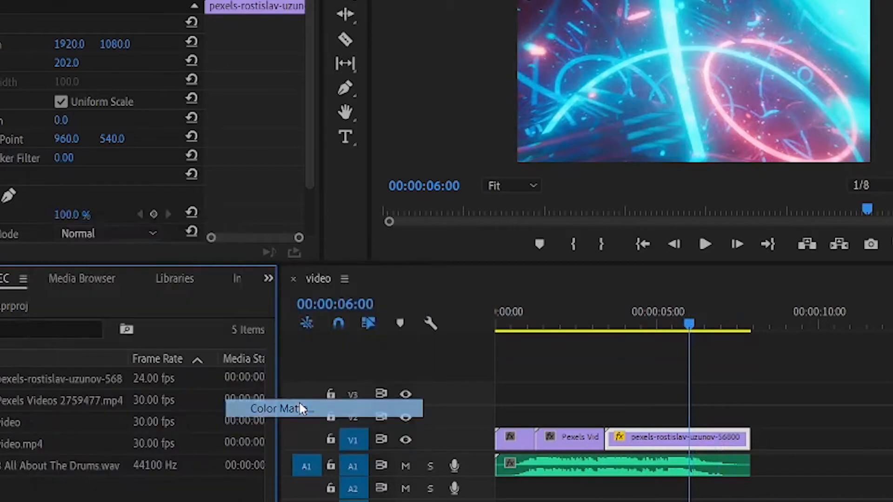
left_click(610, 310)
mouse_move(397, 302)
left_mouse_down()
mouse_move(287, 379)
mouse_move(291, 351)
mouse_move(294, 365)
left_mouse_up()
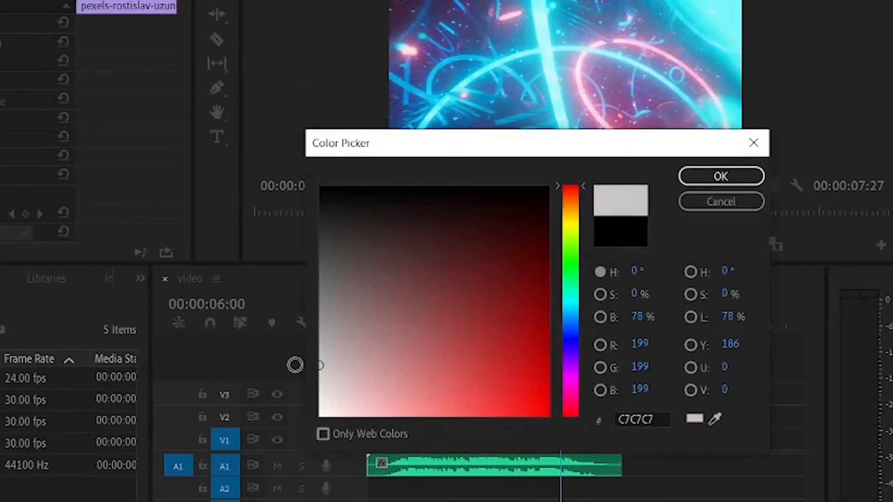
left_click(697, 181)
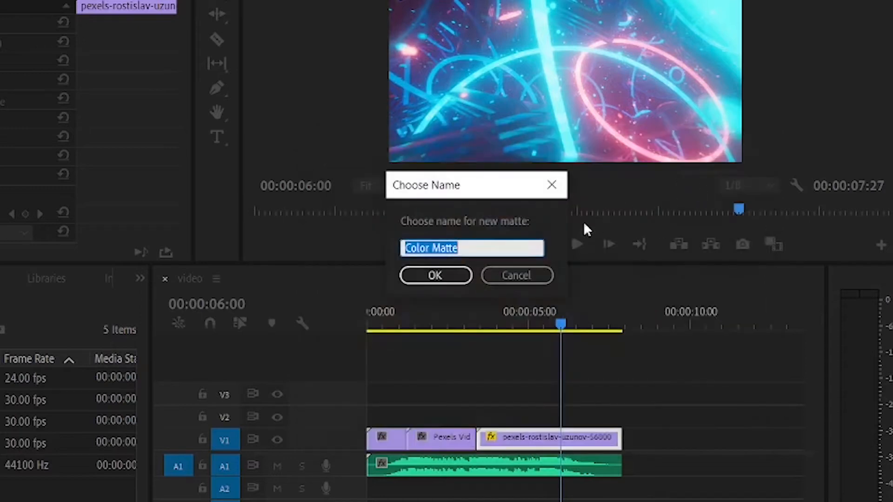
left_click(435, 276)
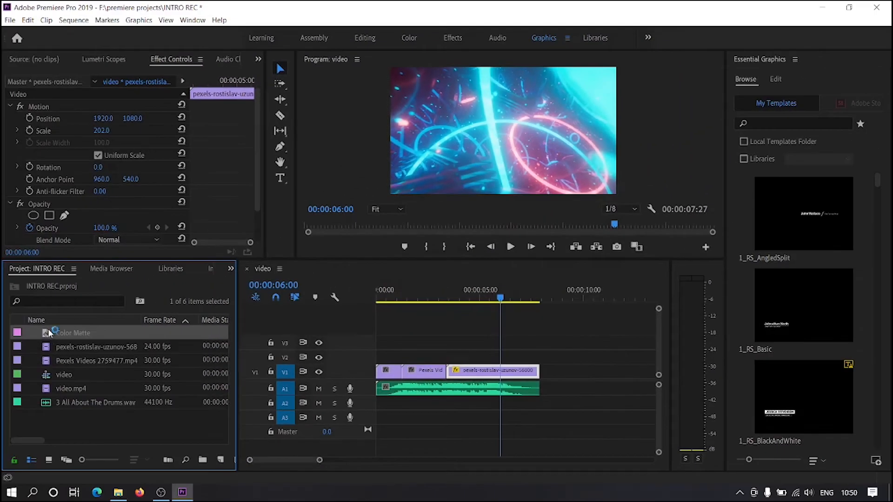
Place the Color Matte on V2 at 00:00:06:00, trim its end to the end of the music, and preview it.
left_click_drag(49, 333, 497, 356)
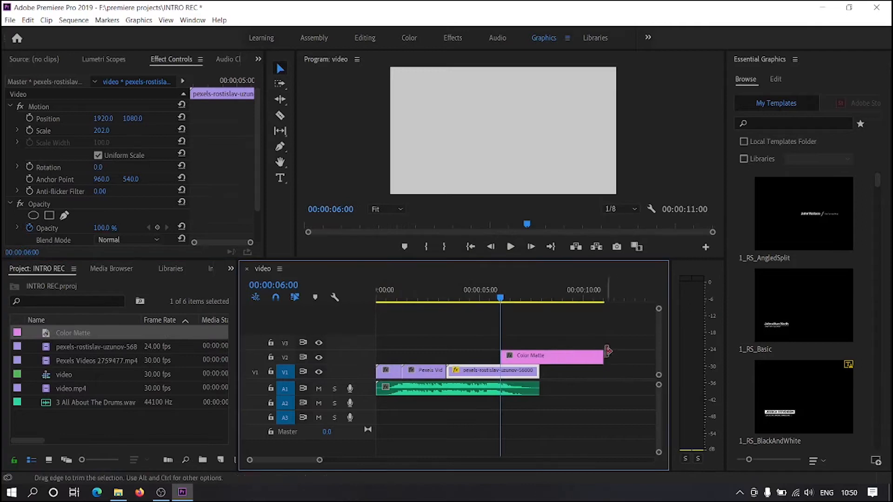
left_click_drag(607, 353, 539, 349)
left_click(482, 297)
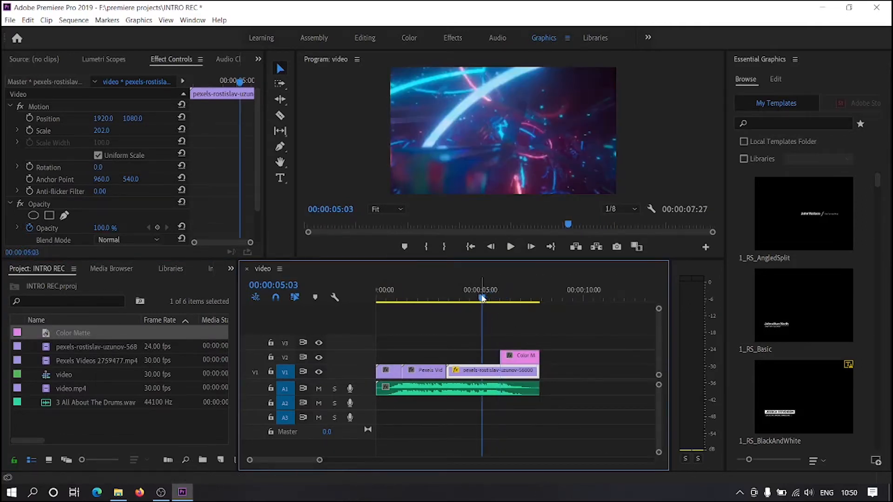
key("space")
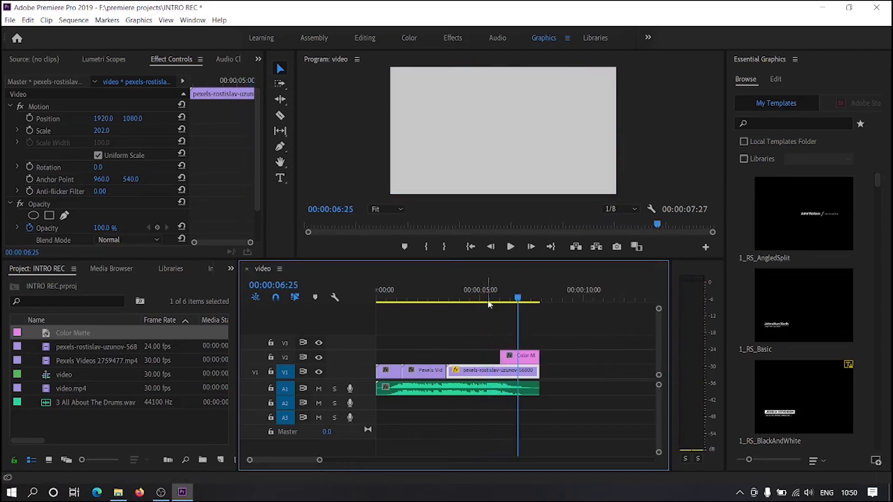
Extend the start of the Color Matte on V2 back to 00:00:05:10.
scroll(490, 353, "up", 5)
left_click_drag(517, 298, 495, 298)
left_click_drag(514, 356, 502, 357)
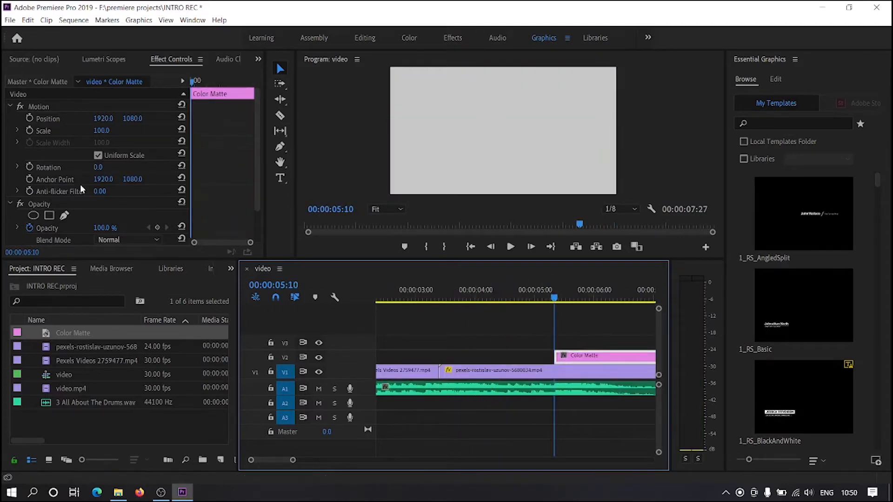
Keyframe the Color Matte's opacity from 0% at 00:00:05:10 to 100% at 00:00:05:20.
scroll(82, 189, "down", 2)
left_click_drag(112, 191, 65, 191)
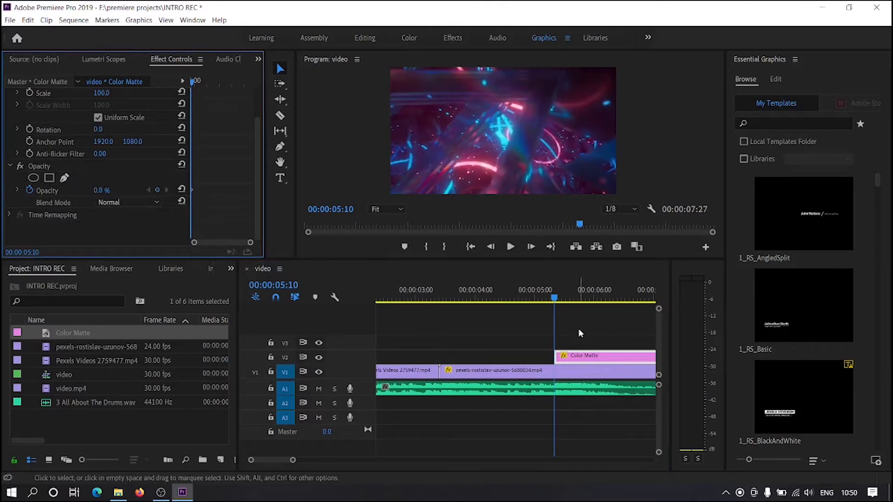
key("shift+Right")
key("shift+Right")
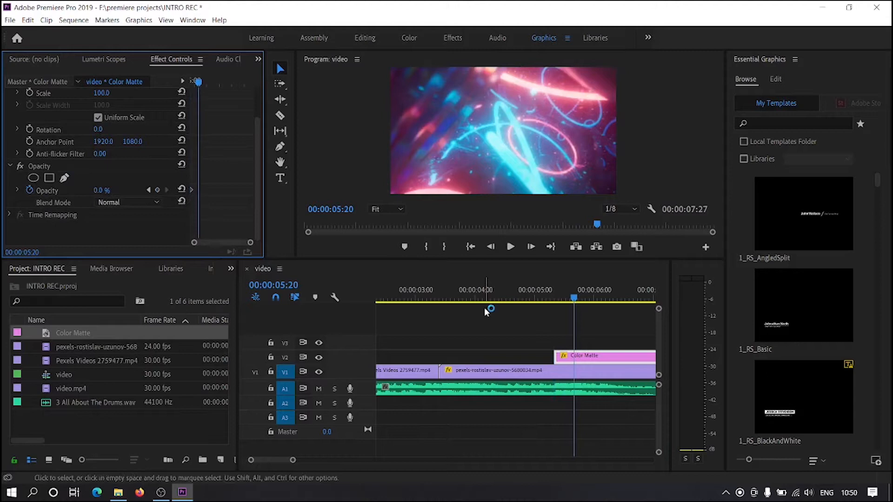
left_click_drag(101, 191, 147, 191)
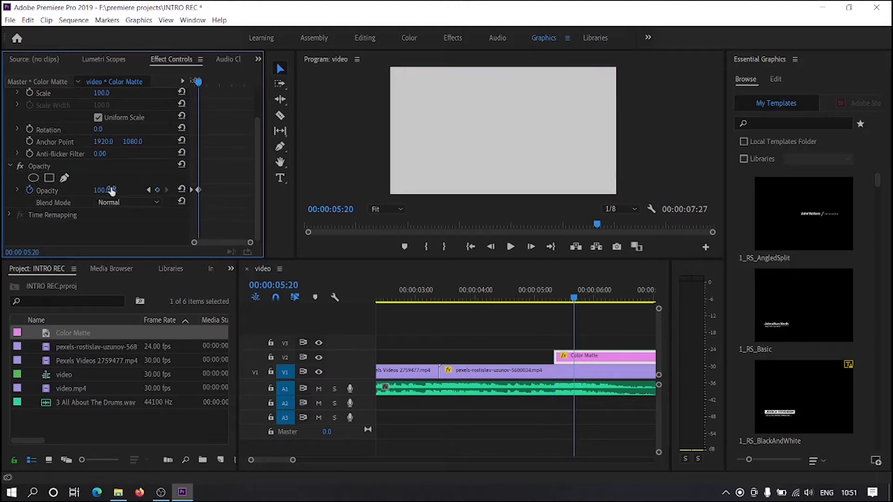
Play back the Color Matte's fade-in over the third clip to check its timing.
left_click(494, 289)
key("space")
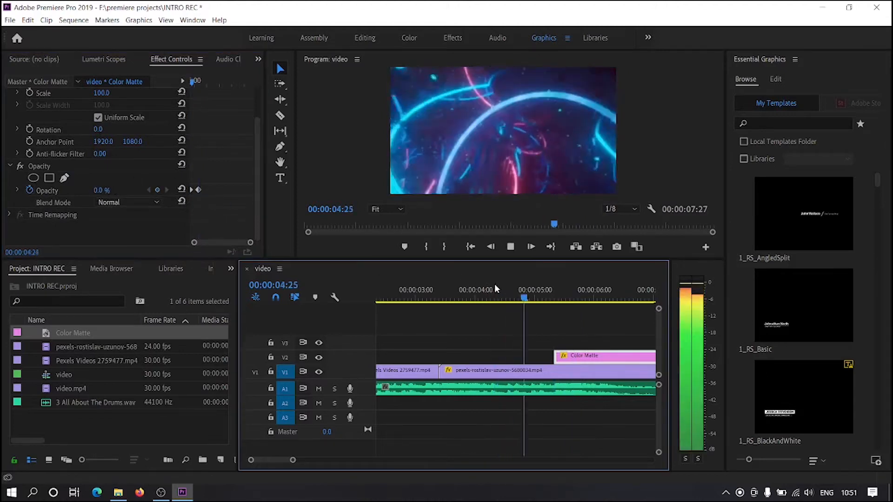
key("space")
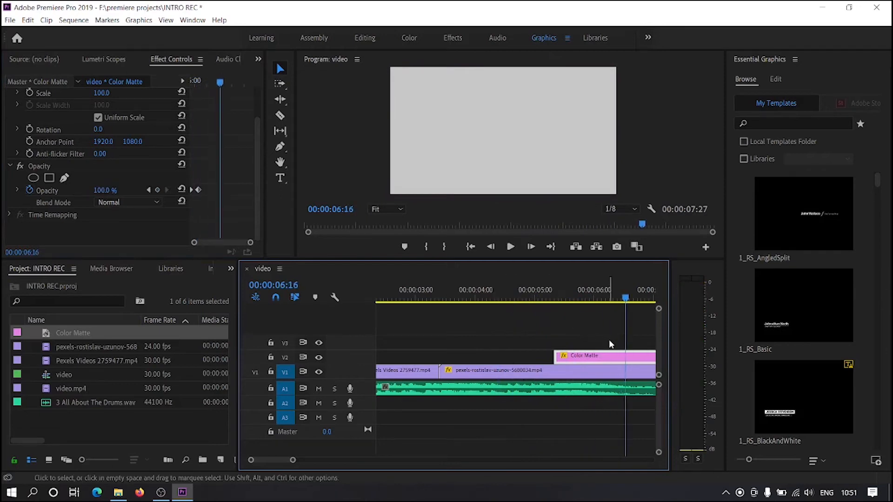
key("minus")
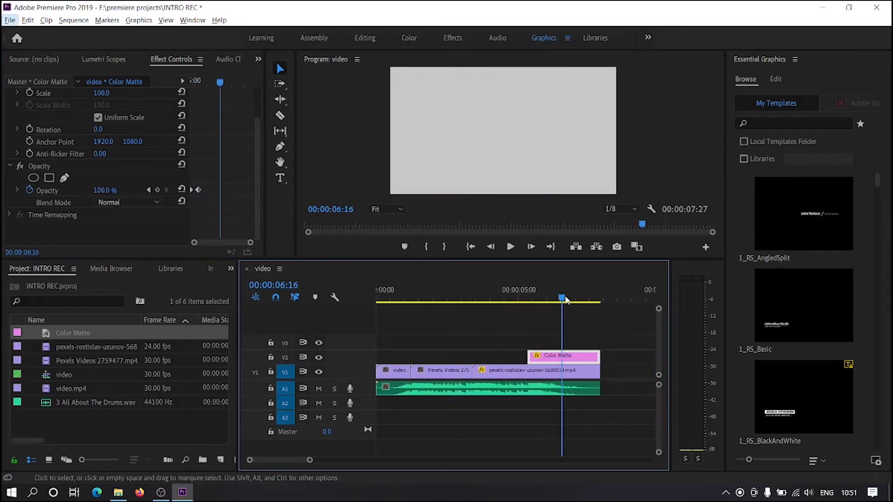
left_click_drag(562, 294, 514, 294)
key("space")
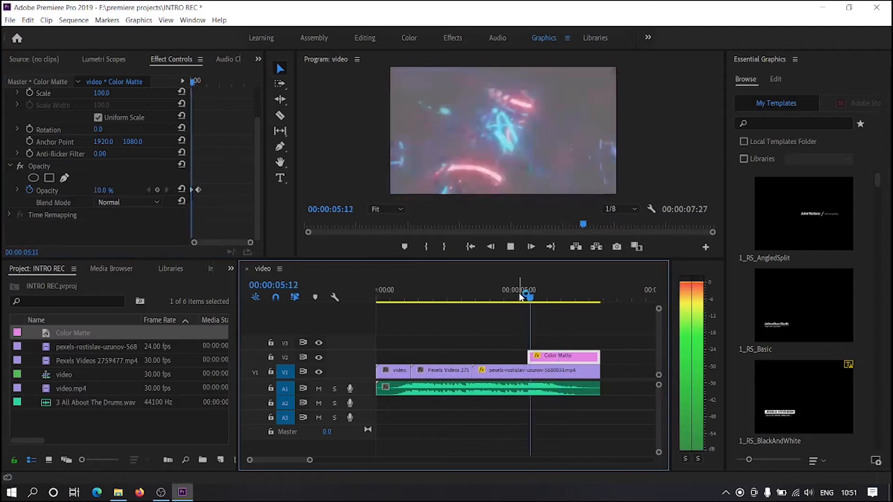
key("space")
Place the logo 2 image from the assets folder on V3 at 00:00:06:02, ending with the other clips.
left_click_drag(554, 298, 549, 298)
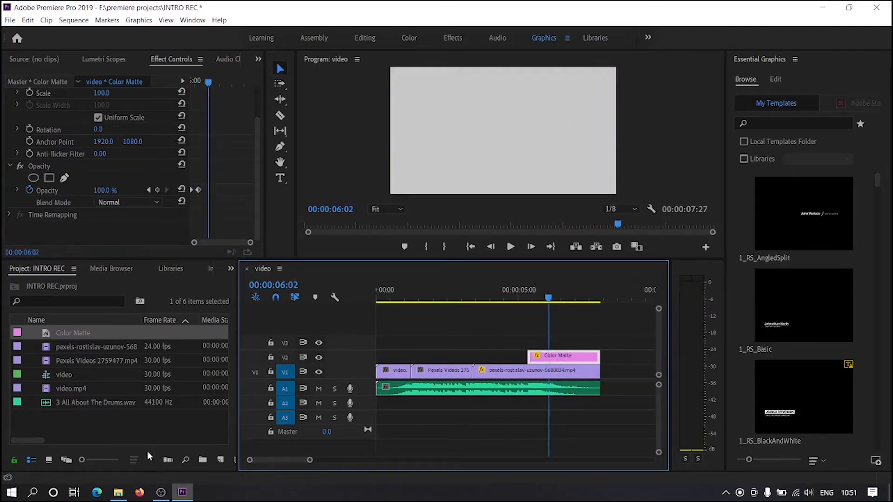
left_click(118, 493)
left_click_drag(738, 100, 518, 339)
left_click(510, 343)
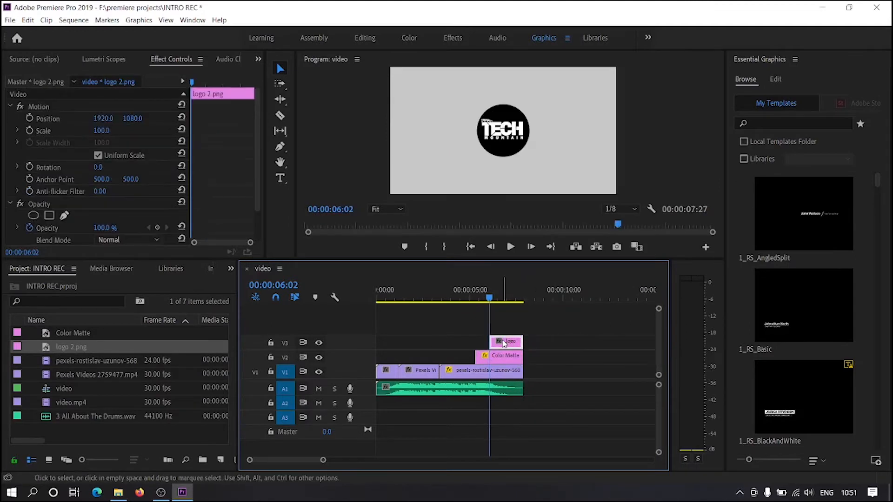
Keyframe the logo's opacity from 0% at 00:00:06:02 to 100% at 00:00:06:07.
scroll(125, 211, "down", 2)
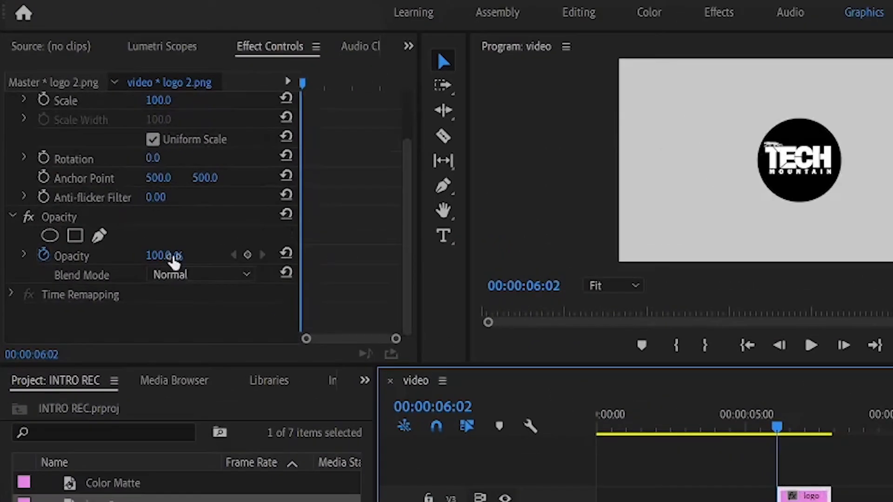
left_click_drag(172, 256, 95, 257)
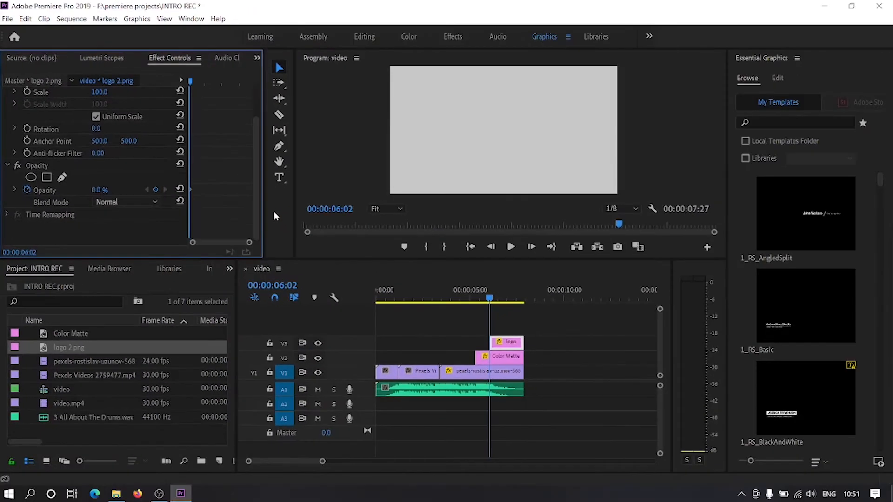
key("shift+Right")
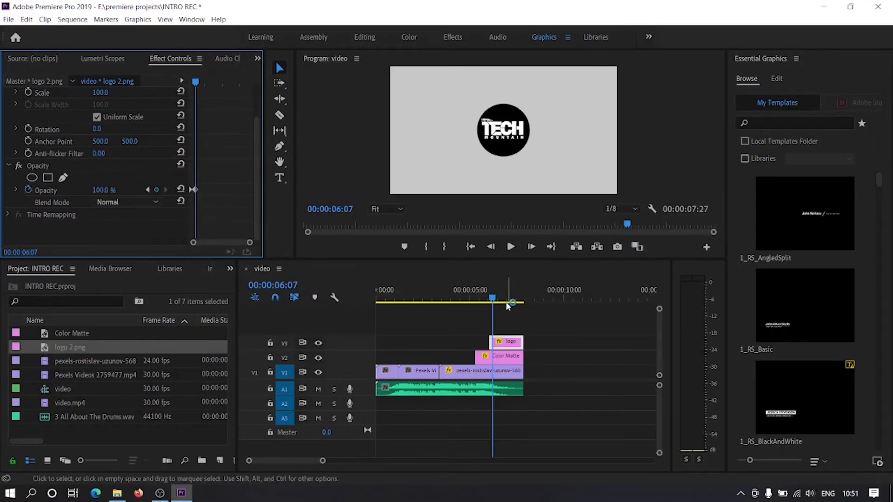
Play back the end of the sequence to check the logo's fade-in over the matte.
left_click(474, 298)
key("space")
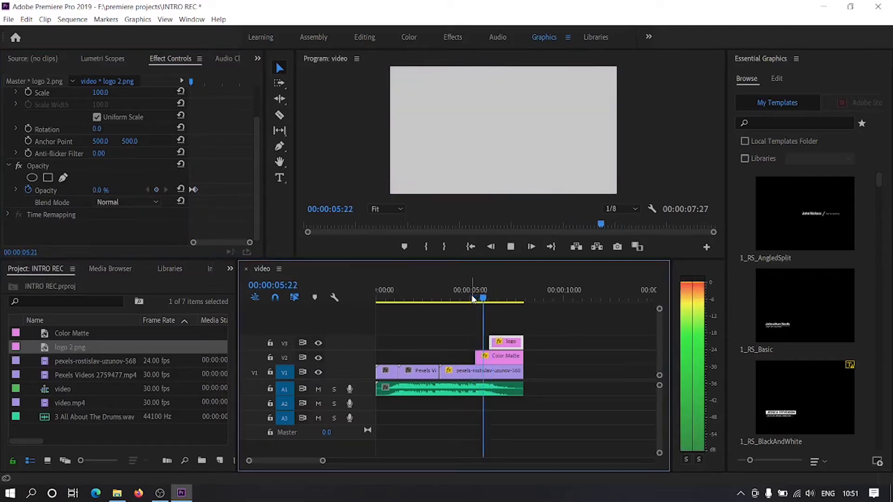
key("space")
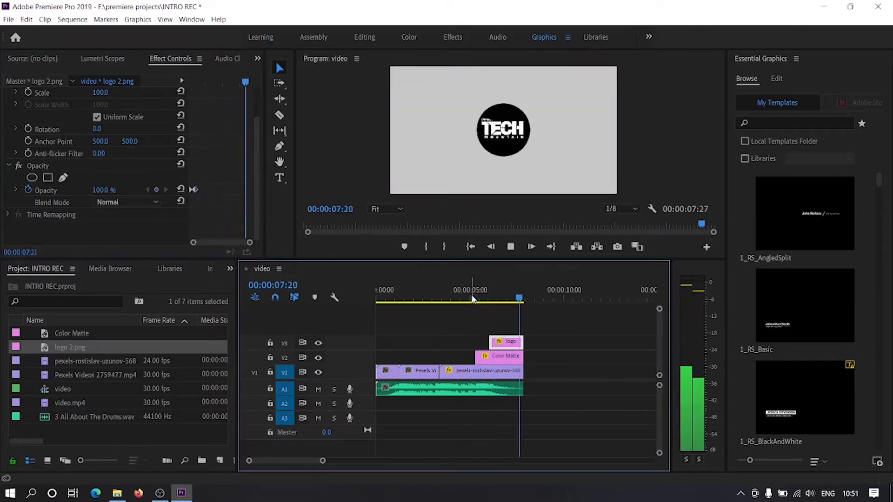
scroll(502, 320, "down", 2)
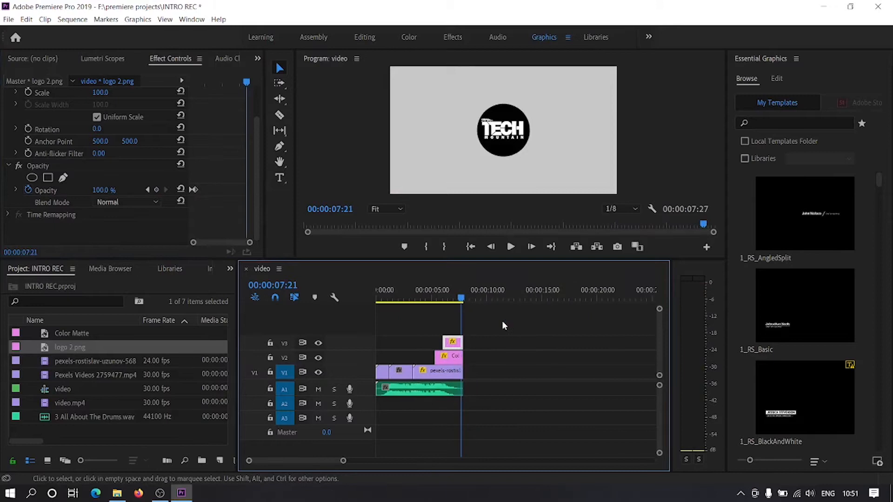
Add a text title reading "your channel" over the first clip, starting at 00:00:00:05 on V2.
key("backslash")
left_click(385, 298)
left_click_drag(385, 298, 373, 299)
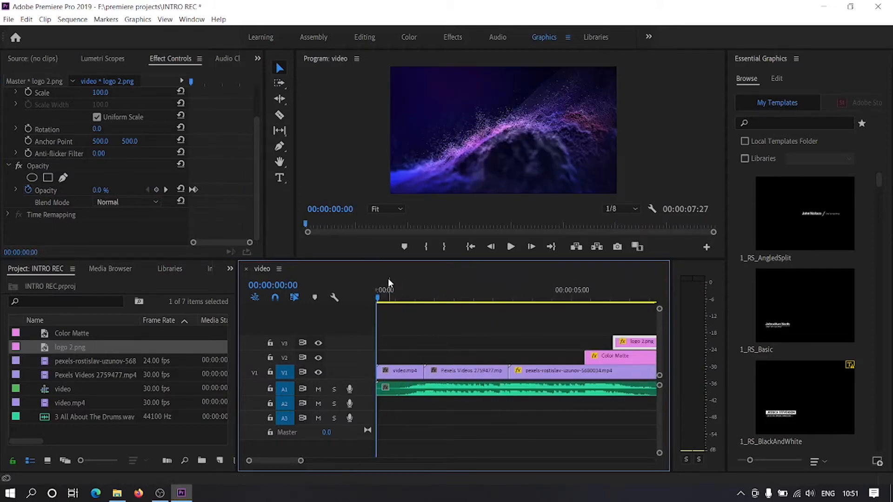
left_click_drag(381, 294, 383, 298)
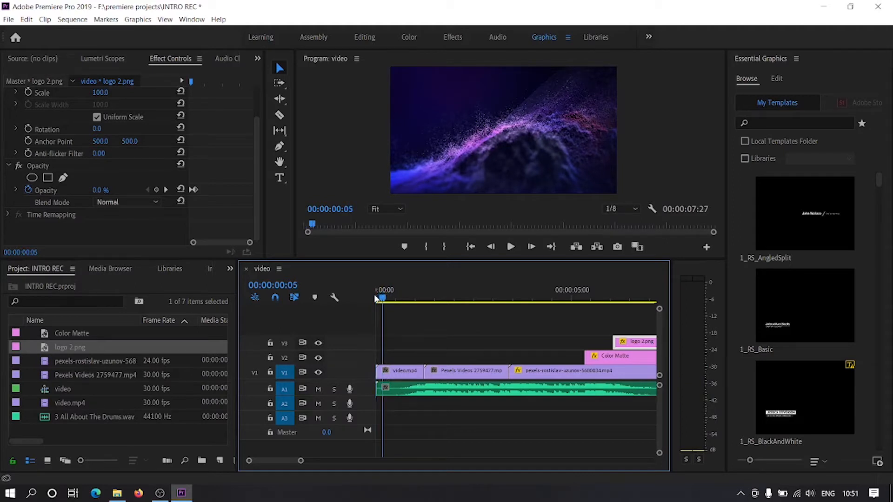
key("shift+Left")
left_click(279, 179)
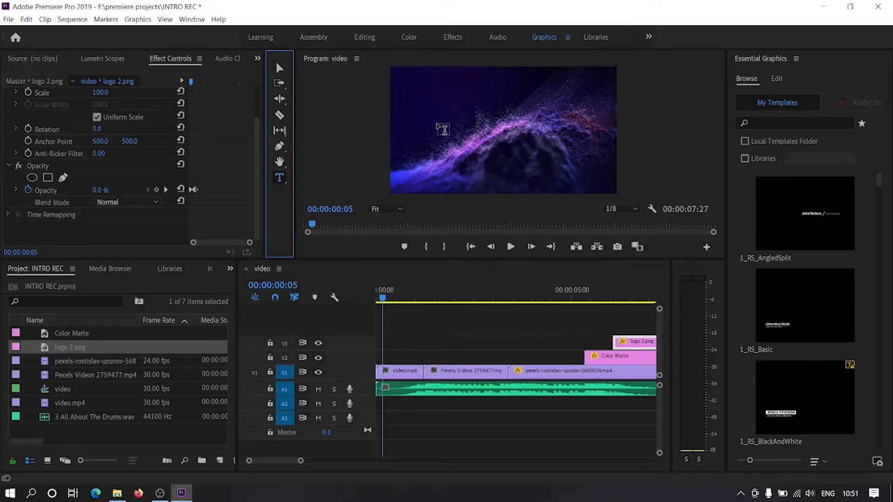
left_click_drag(445, 260, 445, 307)
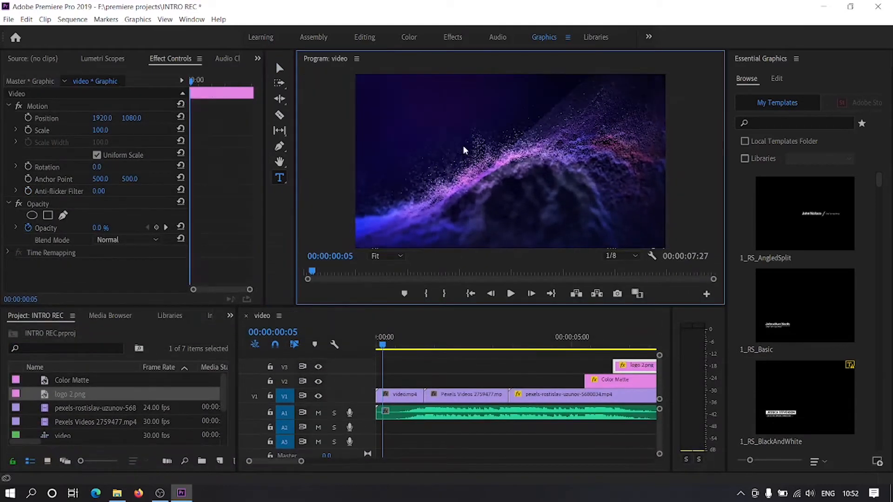
left_click(464, 146)
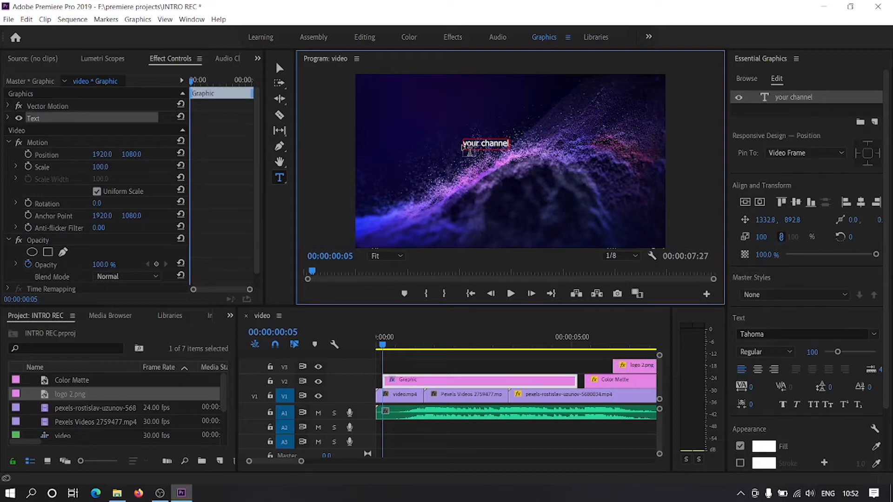
key("Escape")
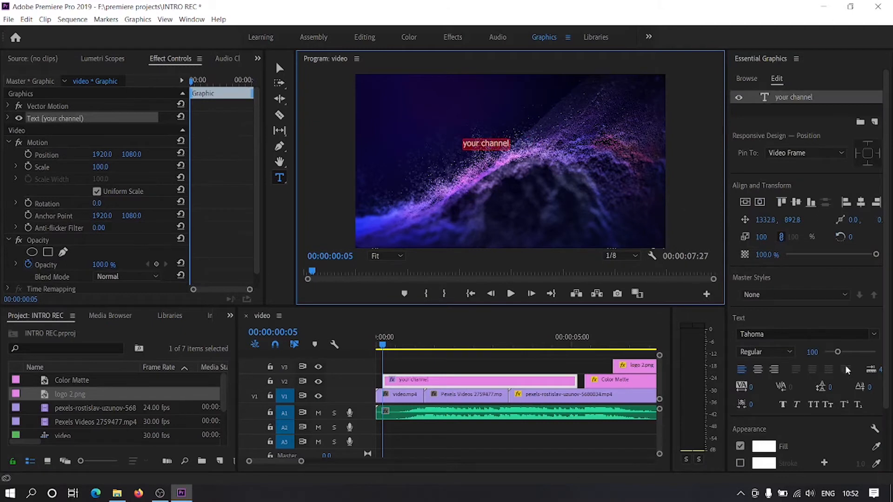
Set the "your channel" text to Impact at size 300 and centre it vertically and horizontally in the frame.
left_click_drag(840, 355, 860, 352)
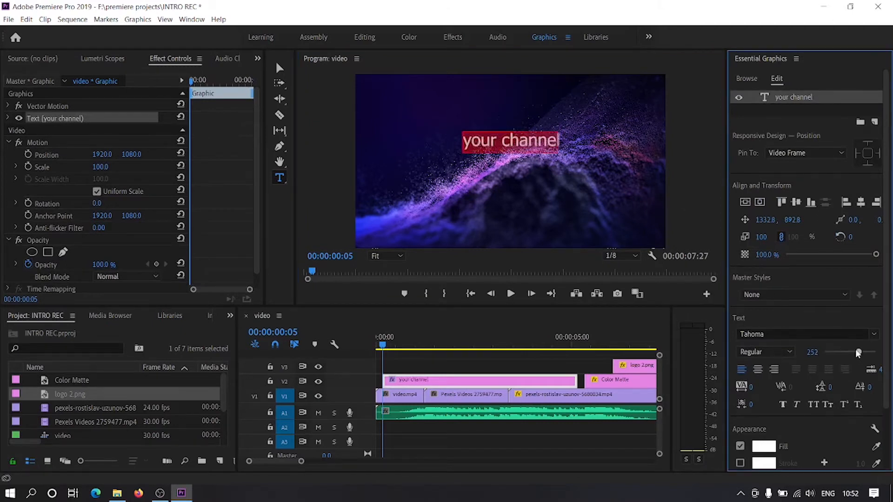
left_click(780, 335)
type("IM")
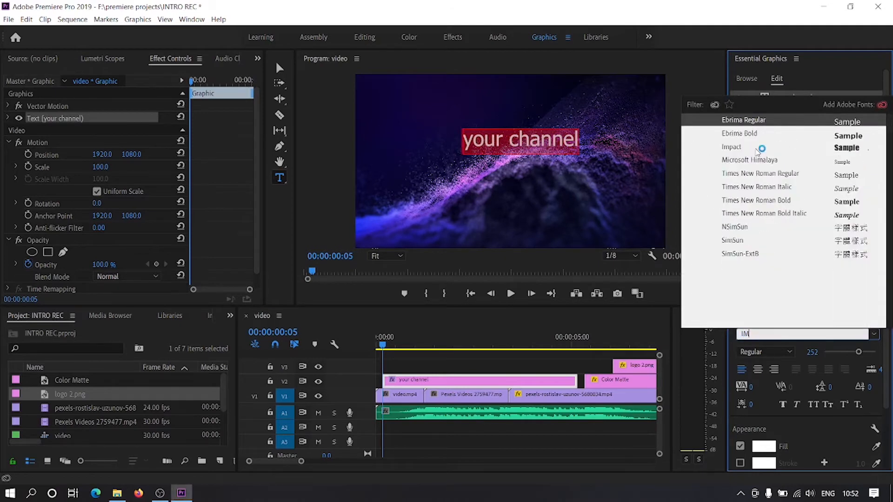
left_click(757, 148)
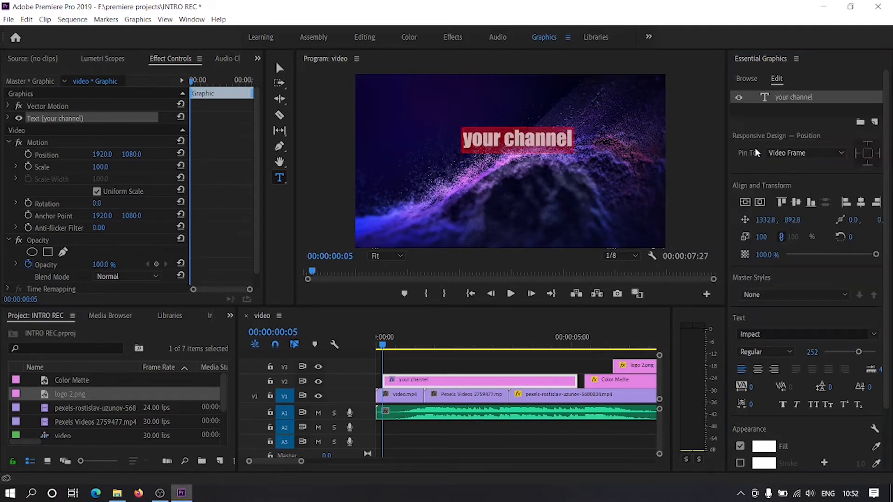
mouse_move(862, 354)
left_mouse_down()
mouse_move(874, 354)
mouse_move(863, 353)
left_mouse_up()
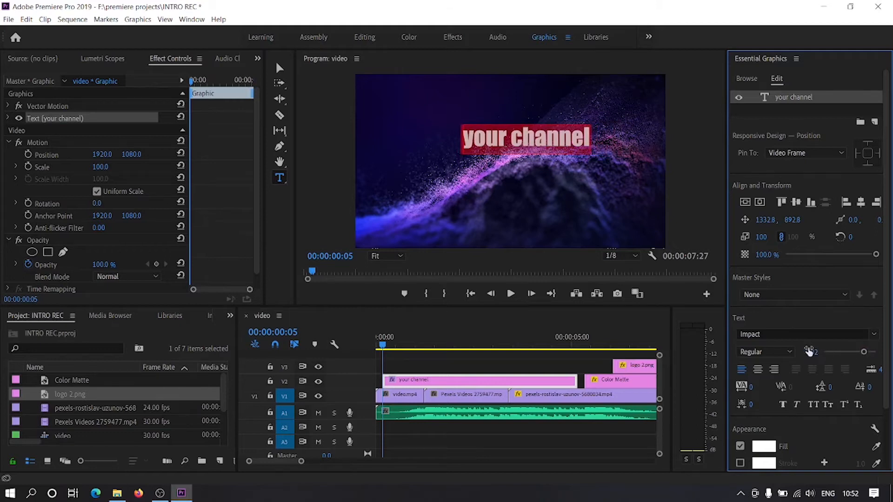
key("Return")
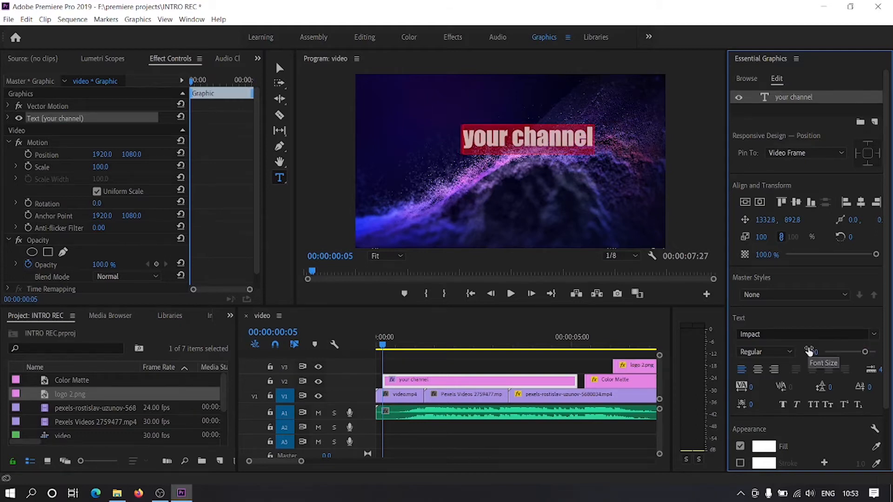
left_click(745, 202)
left_click(759, 202)
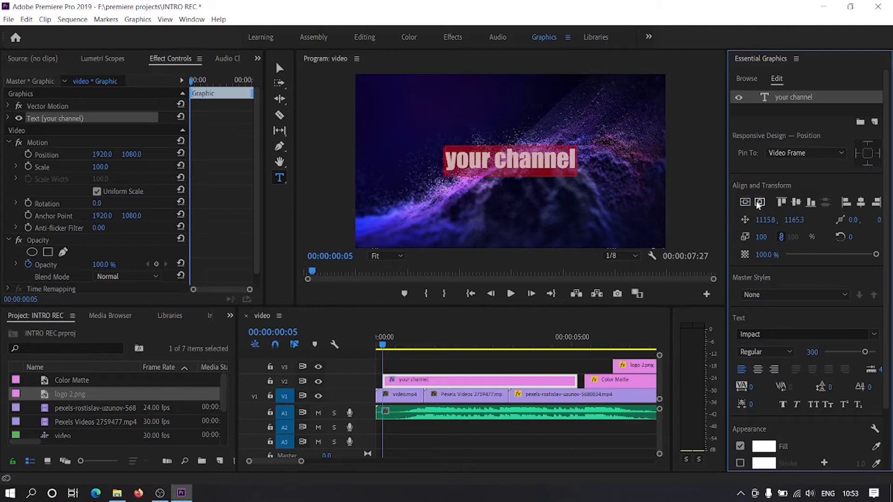
Trim the title clip's end to 00:00:01:07, where the first video clip ends.
left_click_drag(380, 352, 424, 349)
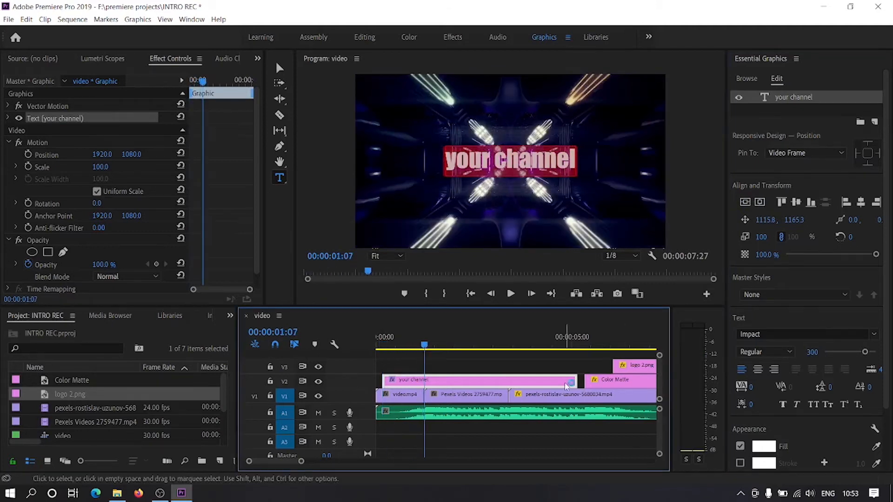
left_click_drag(576, 381, 424, 380)
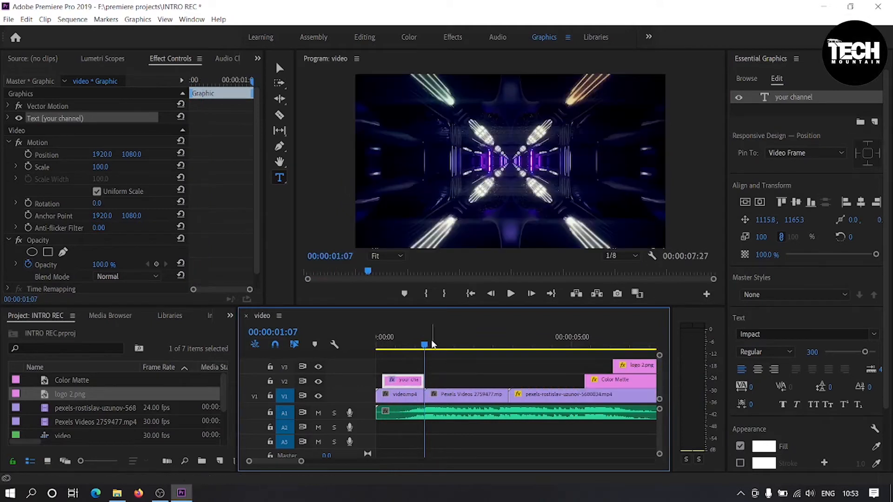
left_click_drag(425, 344, 409, 345)
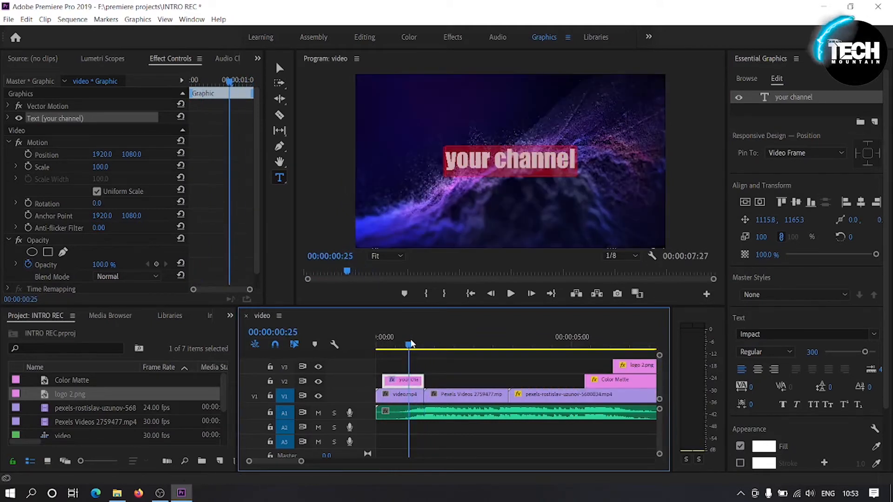
Add a V4 video track and duplicate the title clip onto V3 and V4, aligned with the original on V2.
left_click(399, 383)
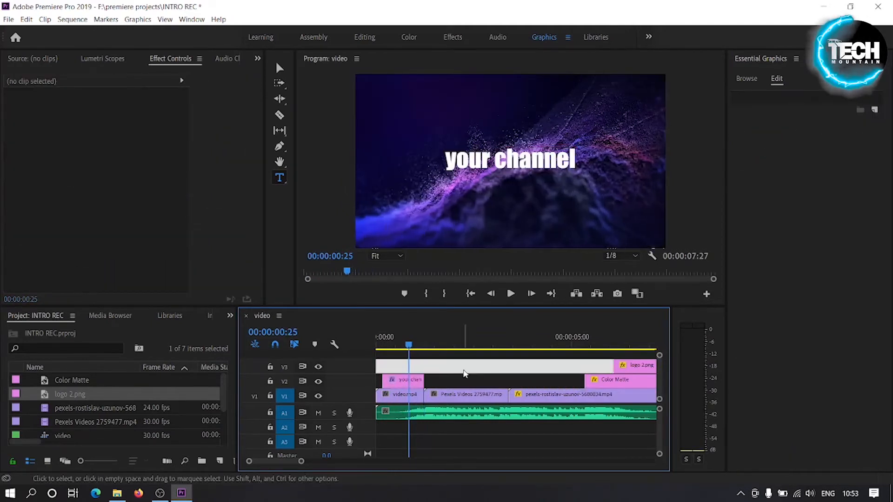
left_click(396, 382)
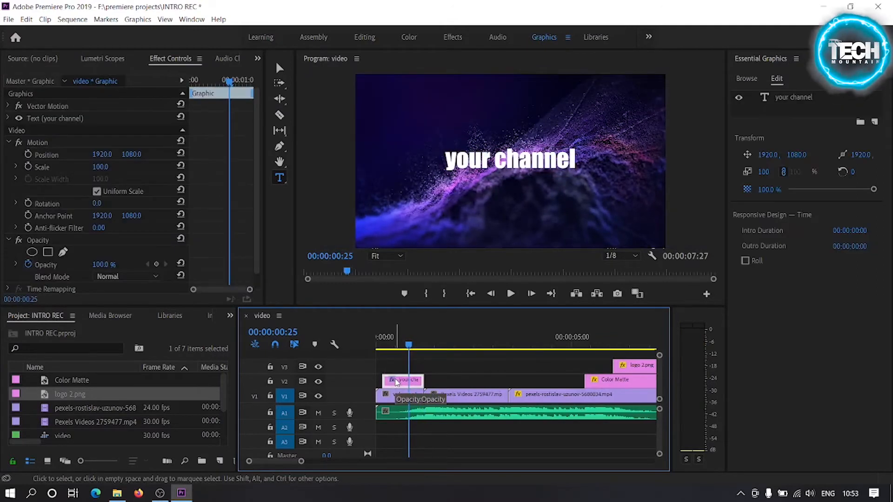
right_click(363, 362)
left_click(387, 383)
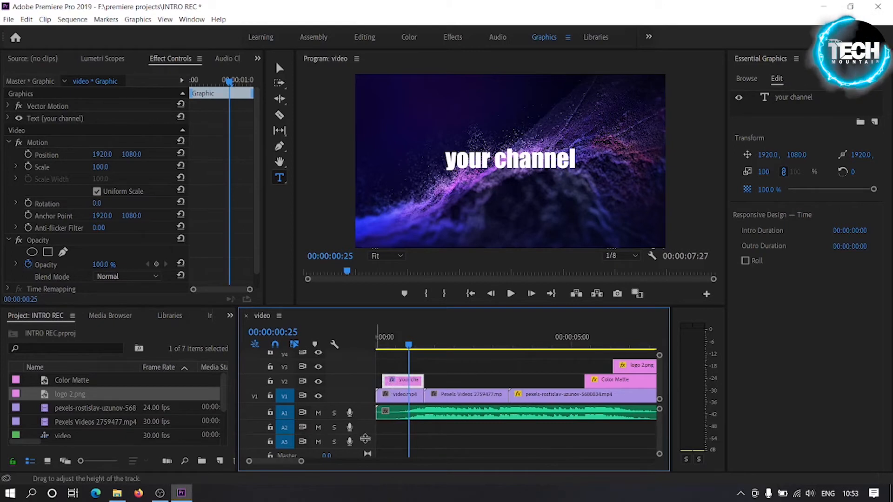
left_click_drag(365, 438, 368, 449)
left_click_drag(365, 405, 398, 404)
left_click_drag(397, 392, 397, 390)
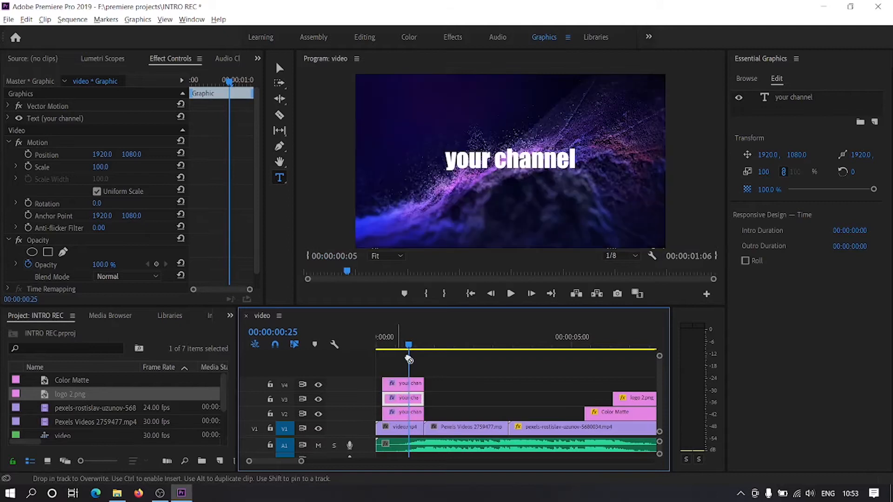
Keyframe the V4 title's vertical position from 1080 at 00:00:00:05 to 797 at 00:00:00:10.
left_click_drag(409, 346, 382, 349)
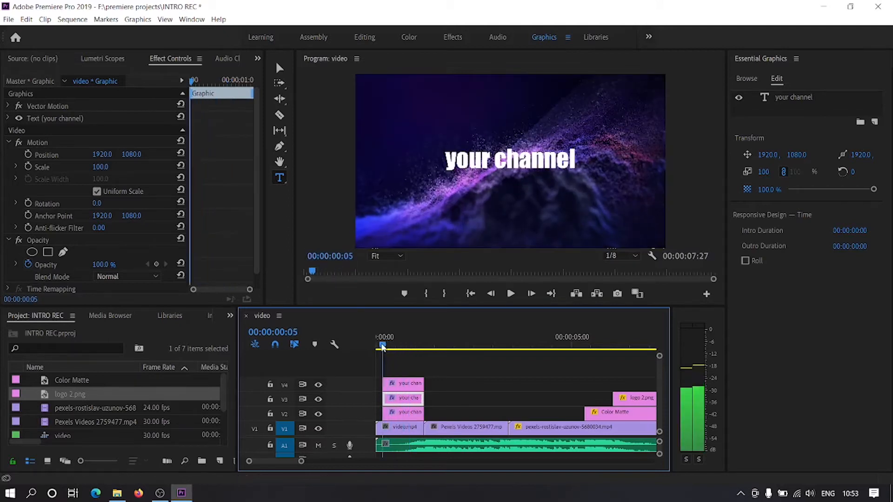
left_click(402, 386)
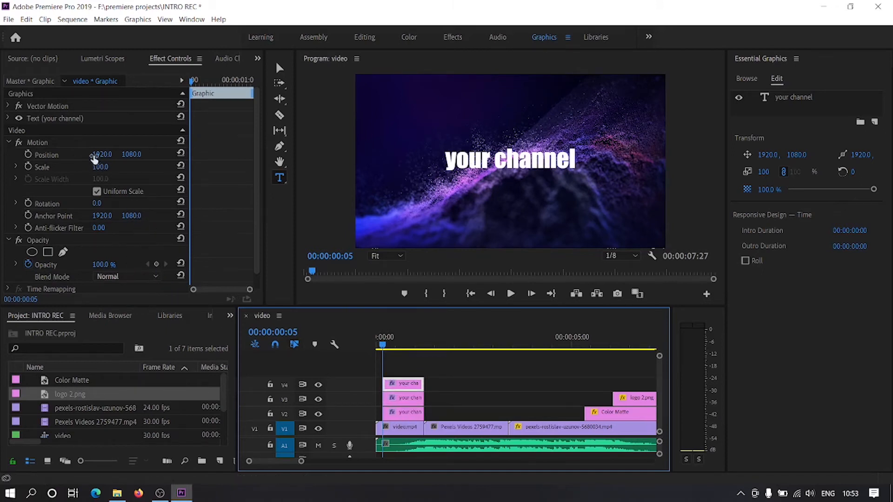
left_click(28, 153)
key("shift+Right")
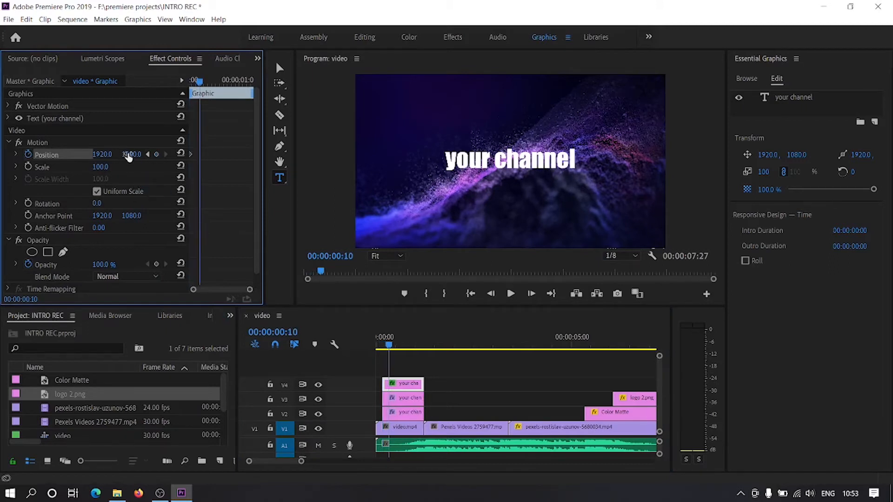
left_click_drag(131, 154, 19, 154)
Keyframe the V2 title's vertical position from 1080 at 00:00:00:05 to 1385 at 00:00:00:10.
key("shift+Left")
left_click(407, 413)
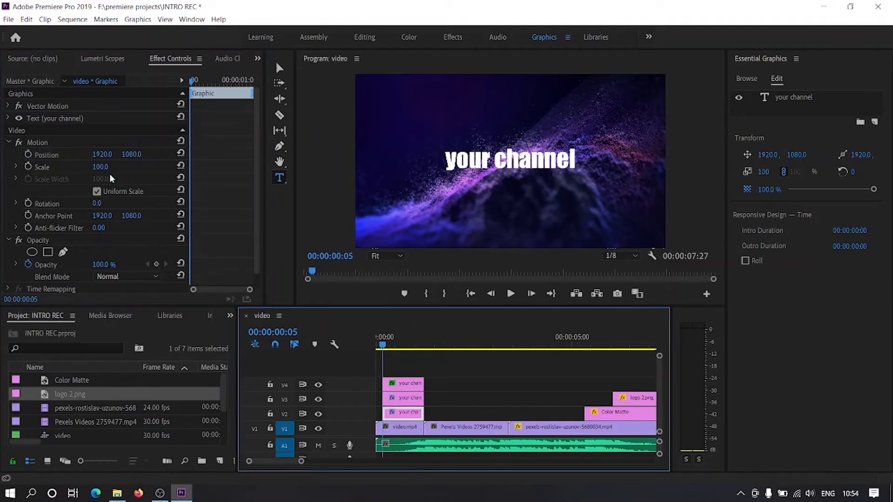
left_click(30, 155)
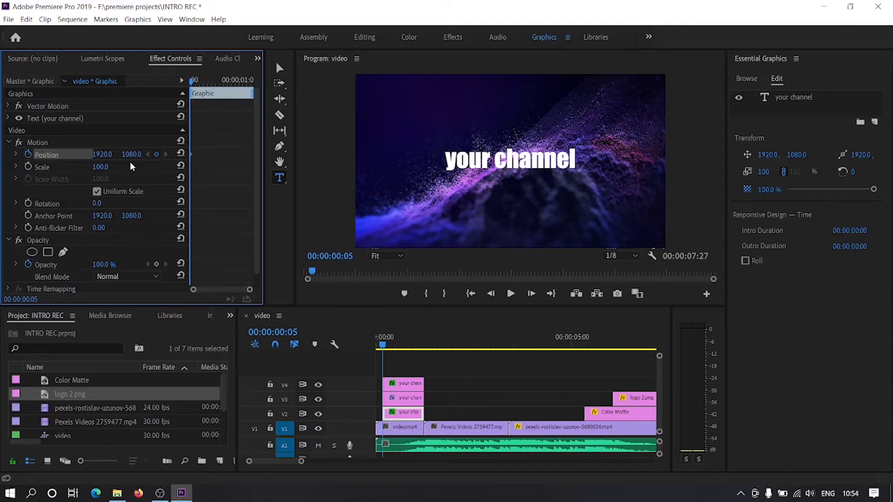
key("shift+Right")
left_click_drag(127, 160, 162, 161)
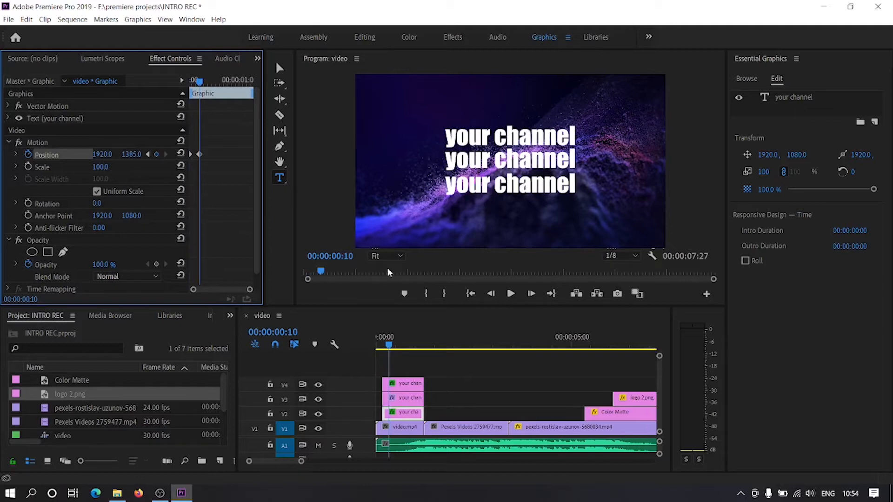
Play back the start of the sequence to check how the three titles spread apart.
left_click_drag(391, 344, 372, 345)
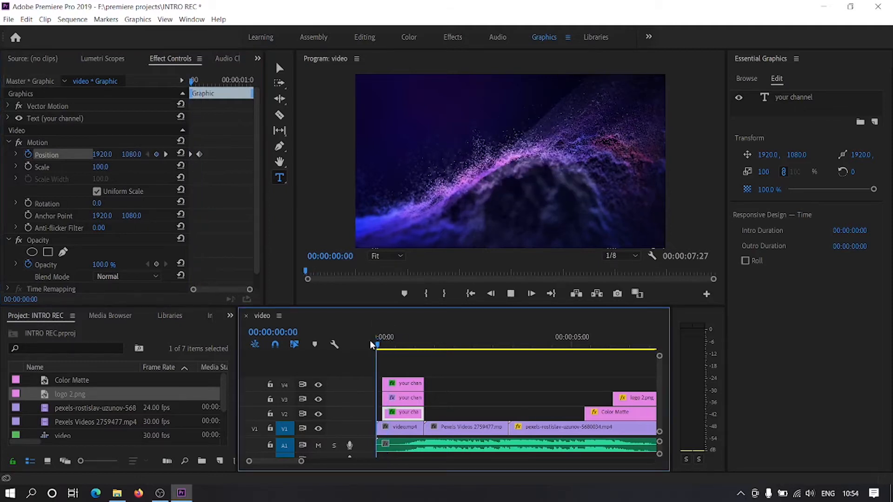
key("space")
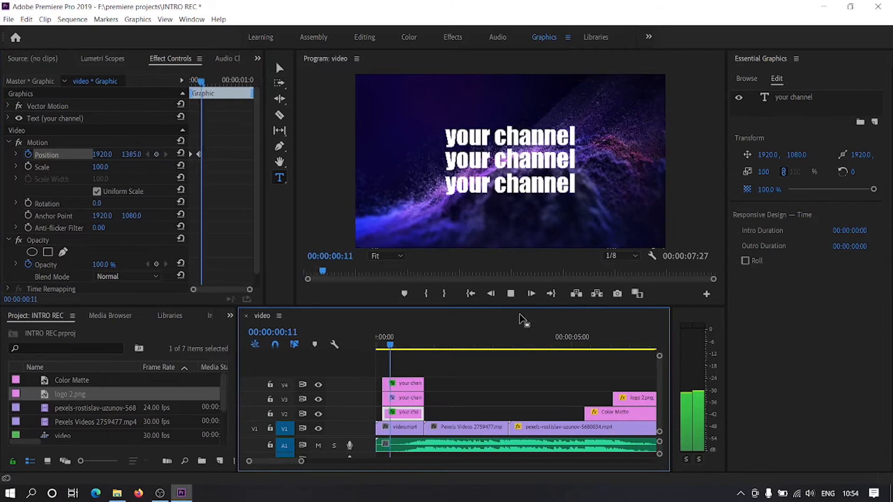
key("space")
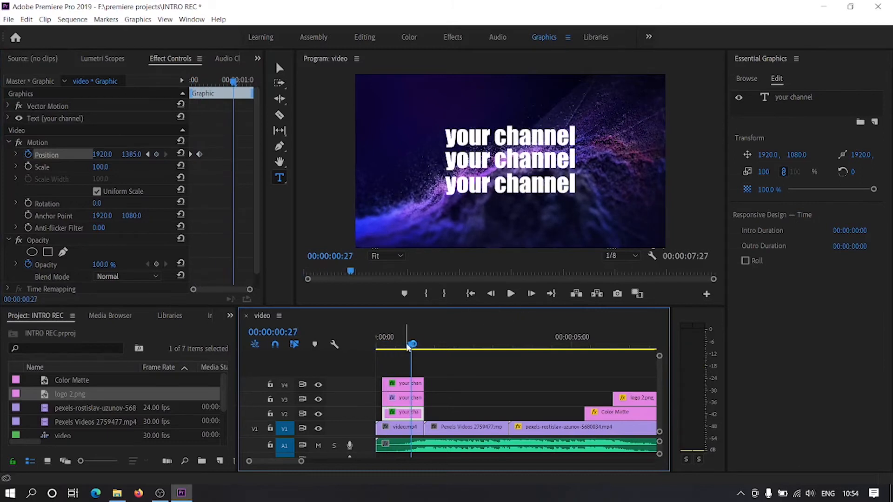
Turn the lowest title on V2 into an outline: no fill, with a red B70A0A stroke of width 15.
mouse_move(412, 346)
left_mouse_down()
mouse_move(382, 348)
mouse_move(414, 349)
left_mouse_up()
left_click(484, 188)
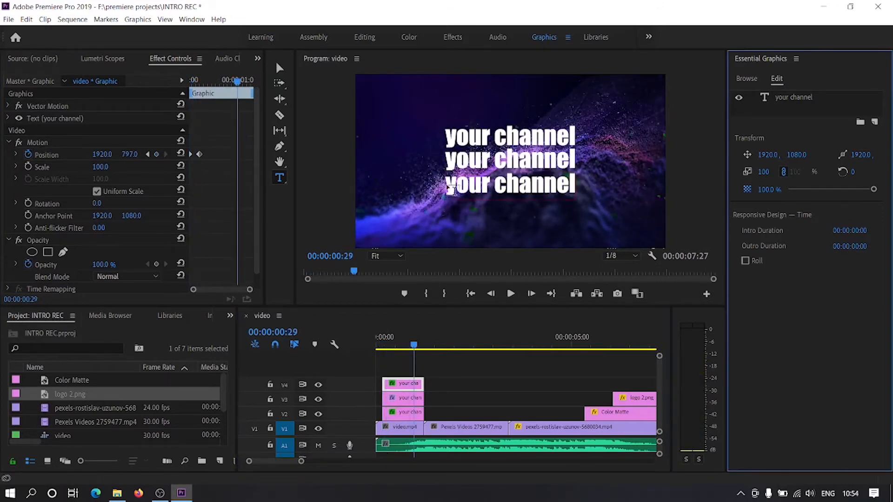
triple_click(483, 188)
scroll(792, 436, "down", 3)
left_click(740, 417)
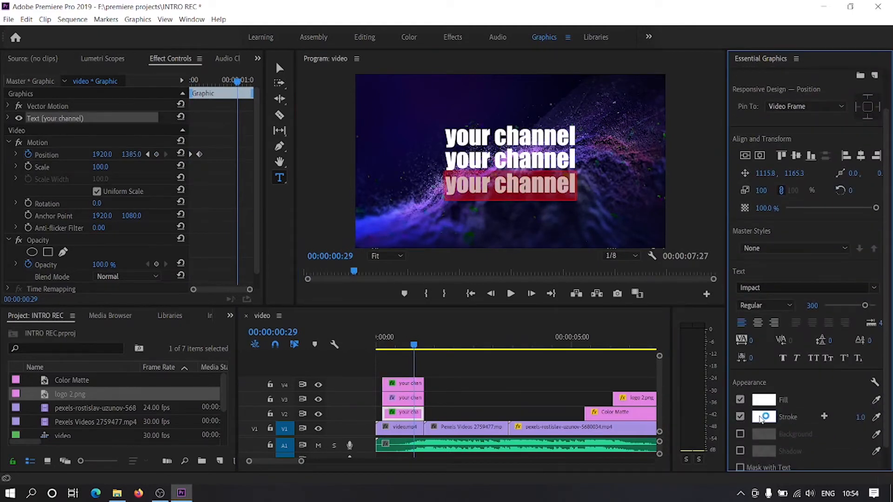
left_click(764, 417)
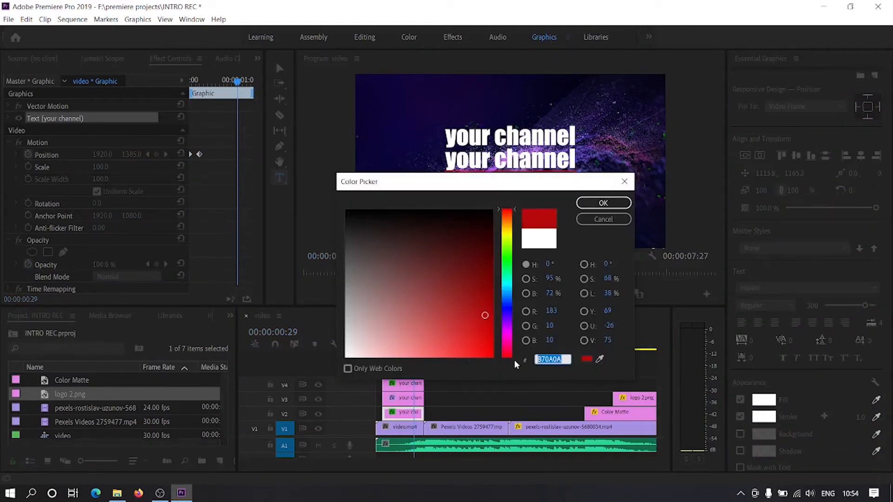
left_click(603, 203)
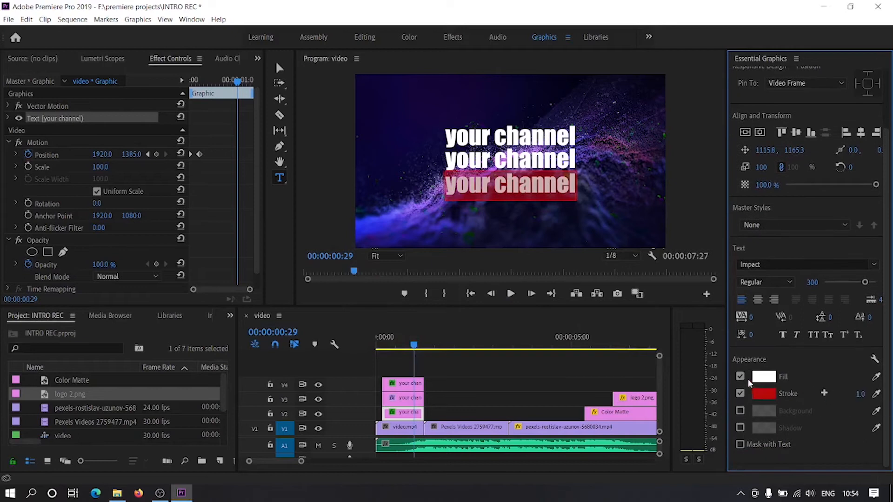
left_click(740, 377)
left_click(860, 393)
key("Return")
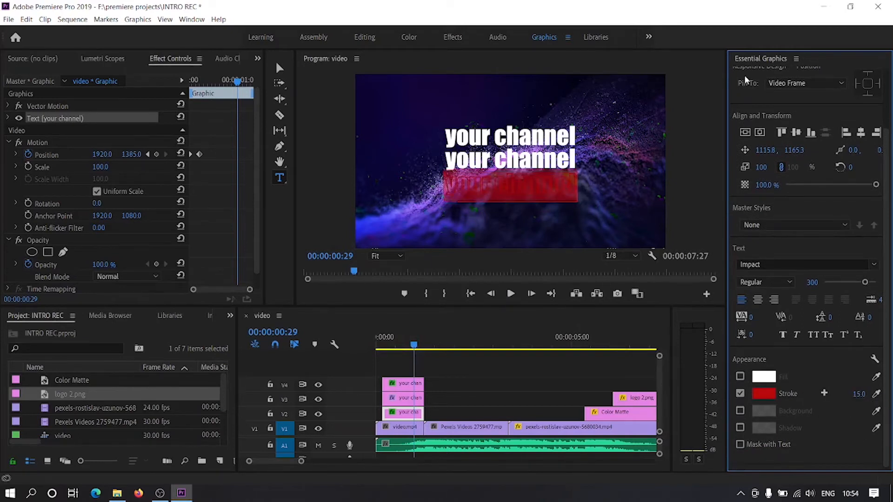
Turn the uppermost title on V4 into an outline: no fill, with a red B70A0A stroke of width 15.
left_click(403, 384)
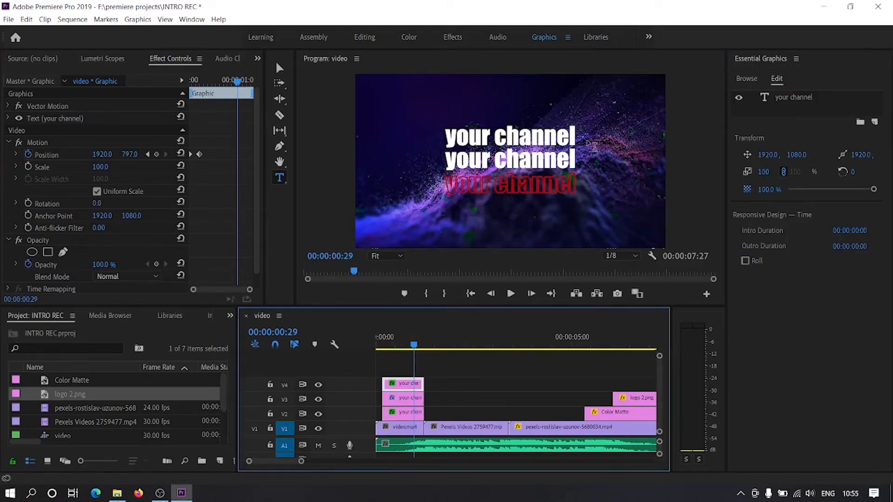
left_click(448, 139)
scroll(772, 396, "down", 3)
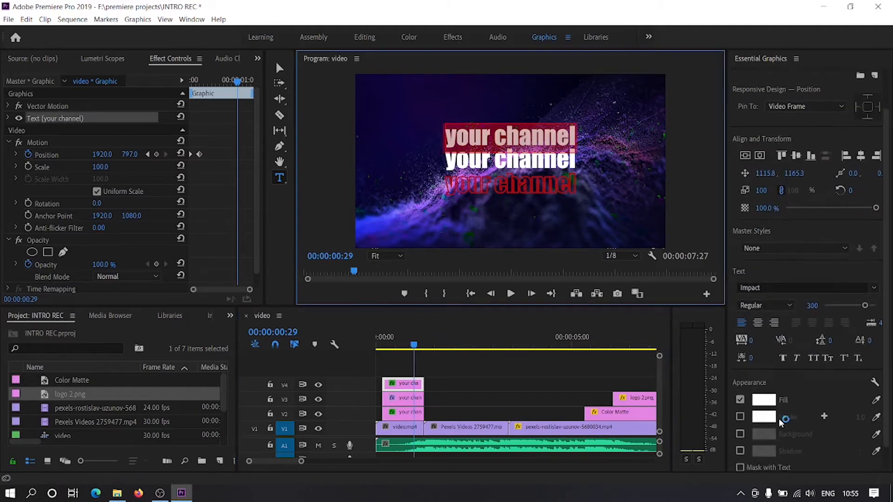
left_click(770, 396)
left_click_drag(560, 360, 520, 365)
type("B70A0A")
key("Return")
left_click(741, 376)
left_click(849, 394)
type("15")
key("Return")
left_click(279, 69)
left_click(392, 187)
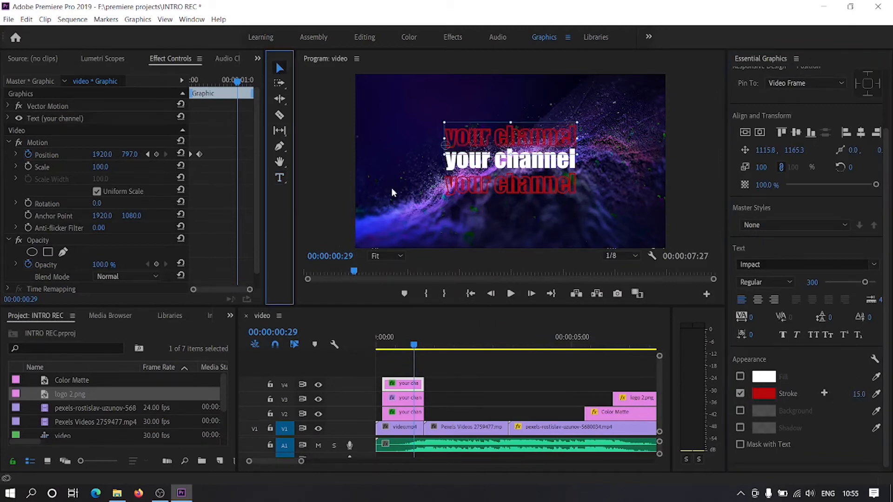
Add a "title 1" text at 00:00:01:07 over the second clip, with white fill on and stroke off.
mouse_move(414, 345)
left_mouse_down()
mouse_move(386, 344)
mouse_move(424, 344)
left_mouse_up()
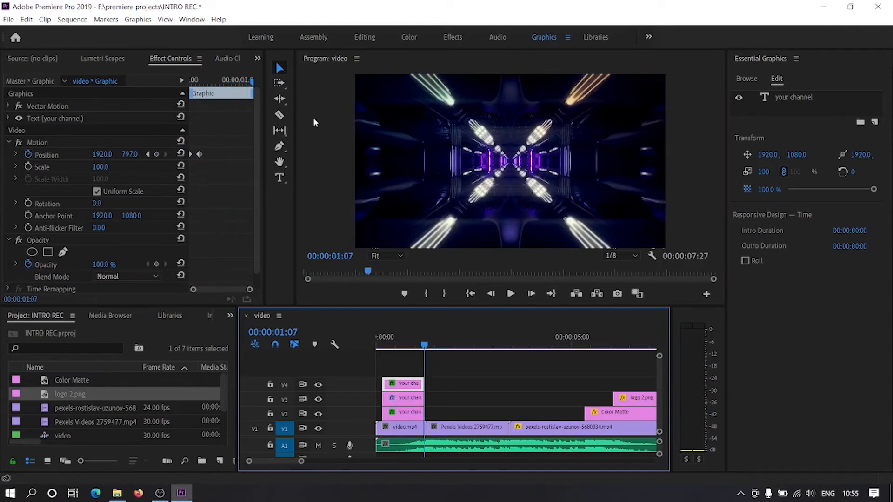
left_click(279, 178)
left_click(471, 166)
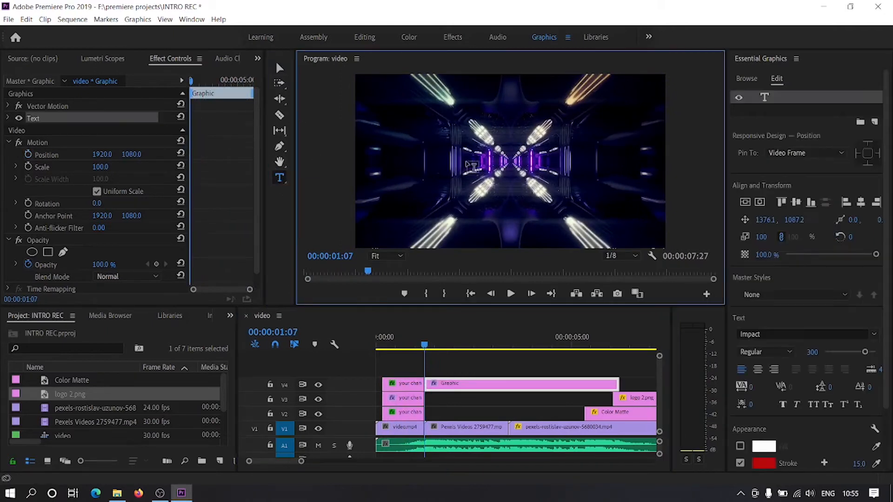
type("title 1")
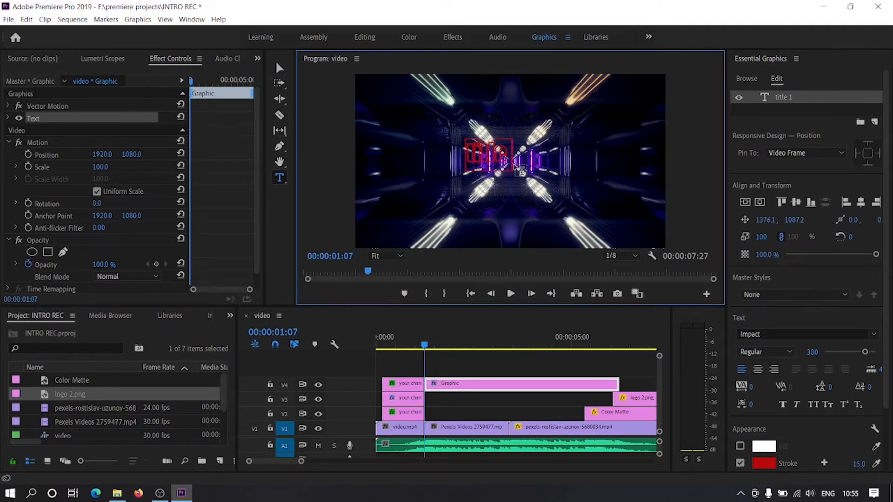
left_click(740, 446)
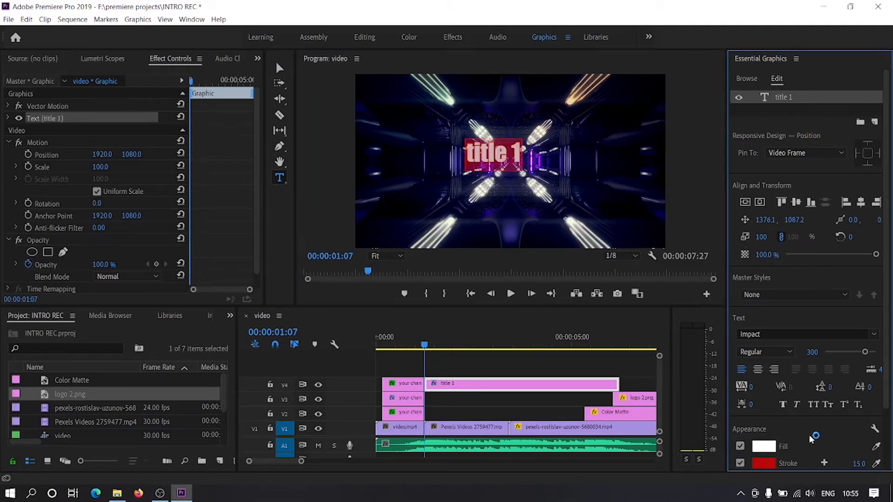
scroll(746, 443, "down", 1)
left_click(740, 440)
Replace the wording of the new text with "TITLE 1" in capitals.
left_click(519, 158)
left_click(483, 158)
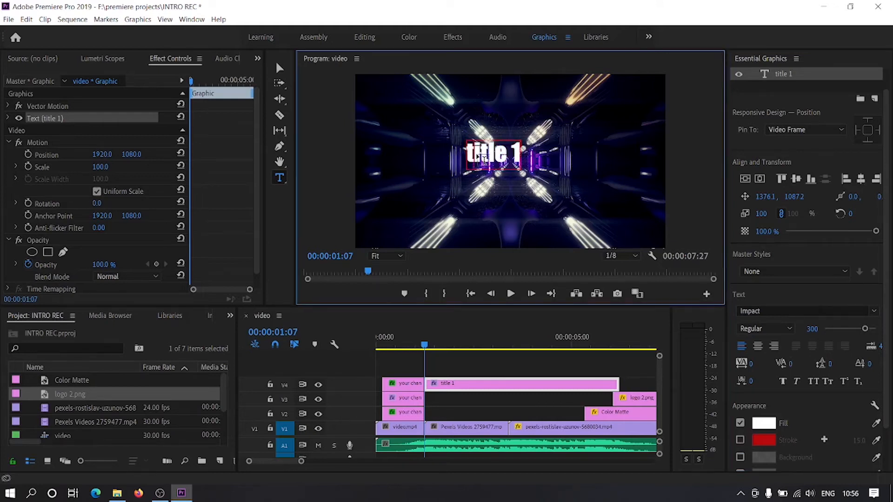
key("BackSpace")
key("BackSpace")
key("BackSpace")
key("BackSpace")
key("BackSpace")
key("BackSpace")
key("BackSpace")
type("TITLEV1")
key("BackSpace")
key("BackSpace")
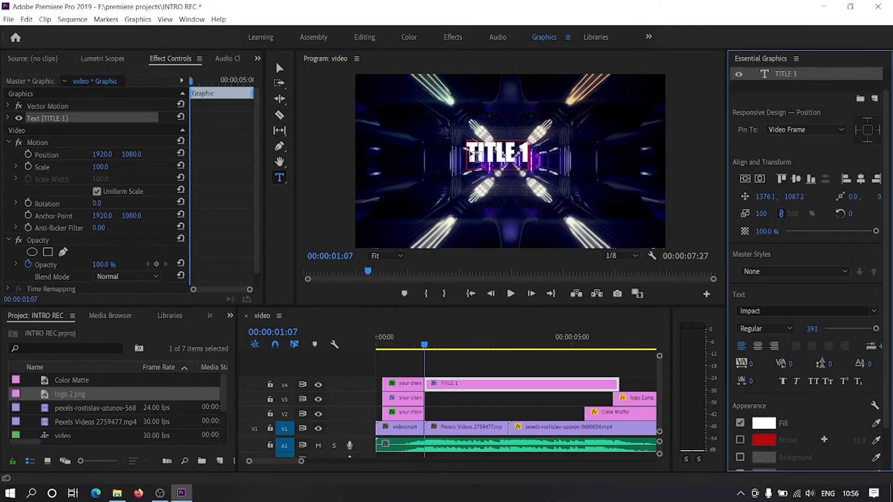
Enlarge TITLE 1 to font size 369 and centre it both vertically and horizontally in the frame.
key("ctrl+a")
left_click_drag(868, 330, 871, 313)
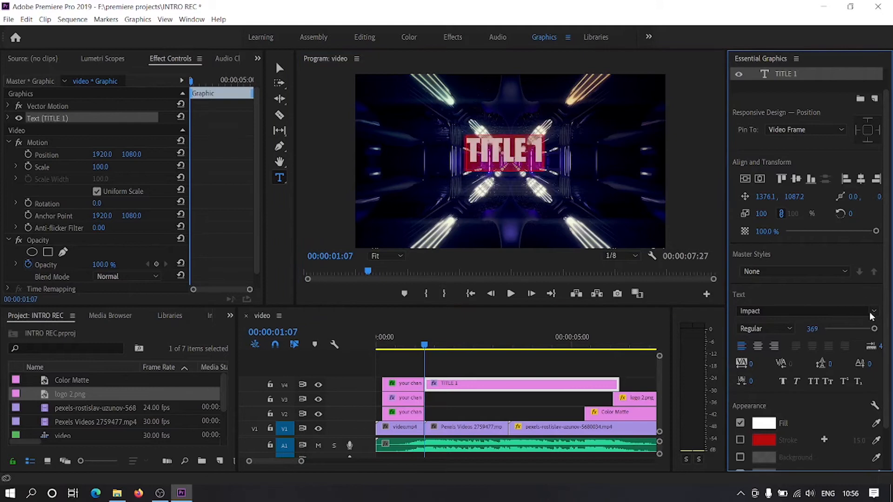
left_click(746, 180)
left_click(760, 179)
Trim the TITLE 1 clip to end at 00:00:03:11 and stack three copies of it from there on V3, V4 and V5.
left_click(451, 345)
left_click_drag(452, 345, 507, 345)
left_click_drag(617, 384, 507, 382)
scroll(551, 375, "down", 2)
scroll(551, 375, "up", 1)
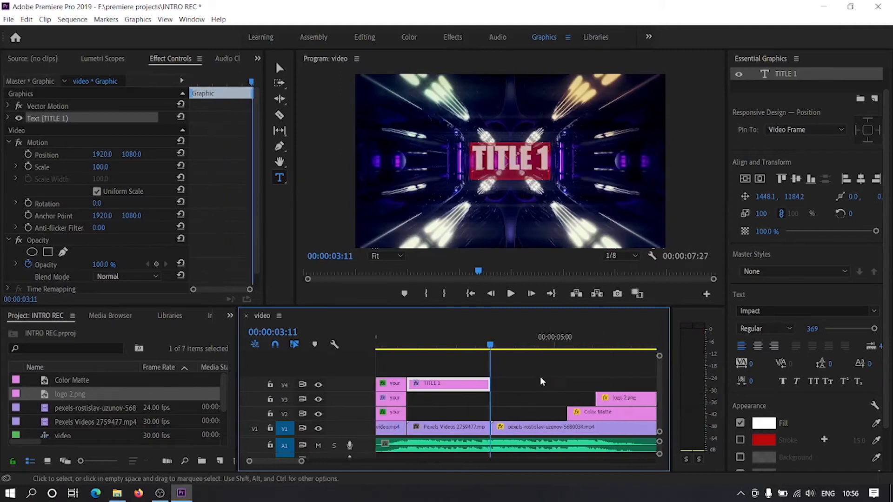
left_click_drag(431, 384, 471, 398)
scroll(509, 390, "down", 2)
Keyframe the V5 title's vertical position from 1080 at 00:00:03:11 to 713 at 00:00:03:16.
left_click(442, 367)
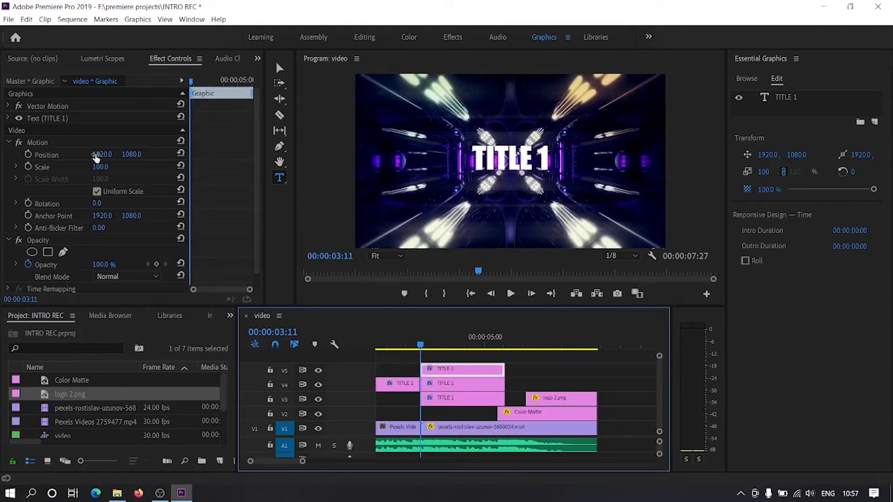
left_click(29, 153)
key("shift+Right")
left_click_drag(131, 156, 1, 156)
Keyframe the V3 title's vertical position from 1080 at 00:00:03:11 to 1441 at 00:00:03:16.
left_click(444, 402)
key("shift+Left")
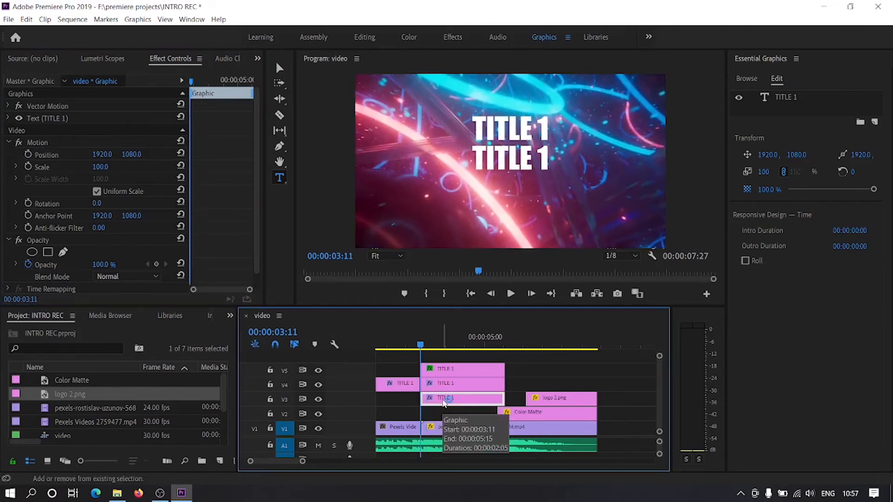
left_click(29, 154)
key("shift+Right")
left_click_drag(131, 155, 136, 151)
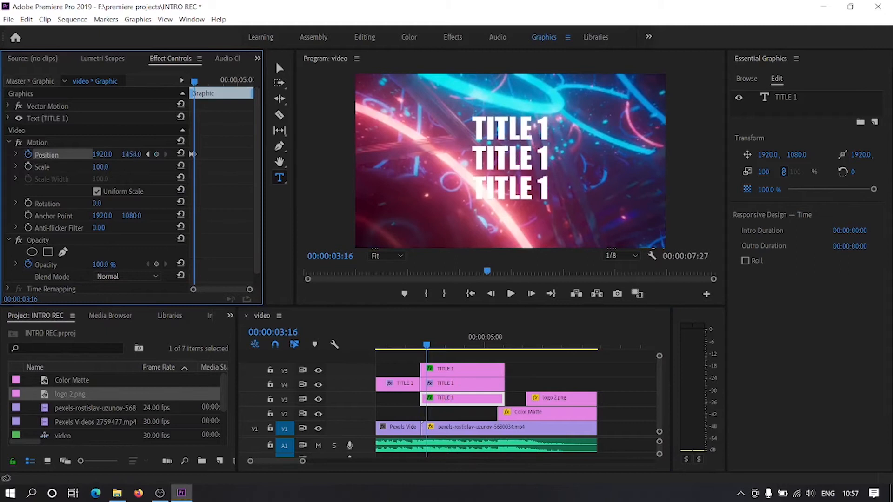
Change the wording of all three stacked titles over the third clip to "TITLE 2".
left_click(445, 370)
left_click(550, 192)
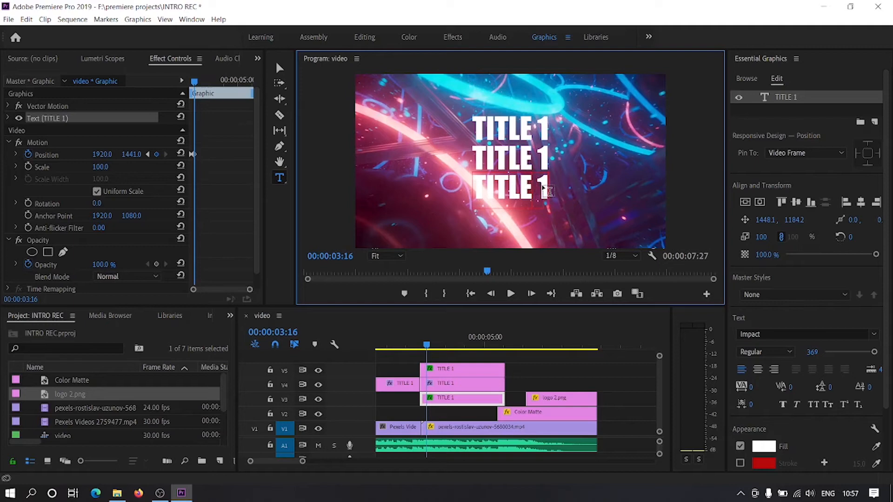
type("2")
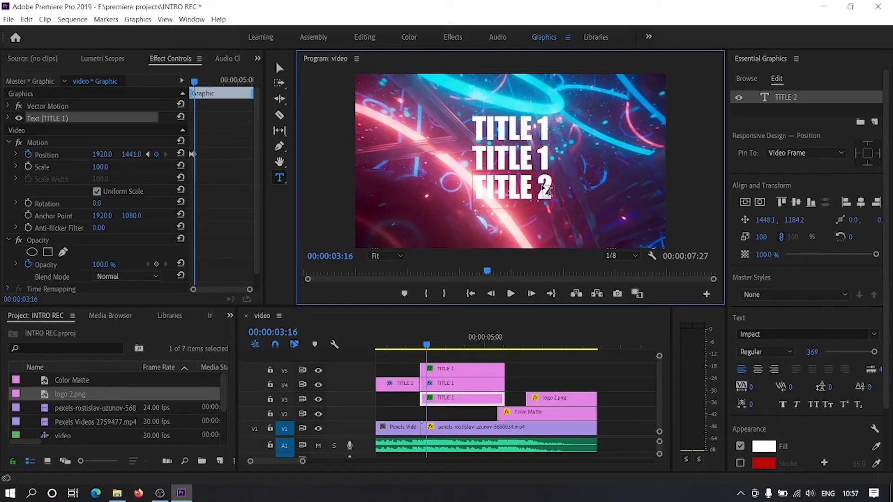
left_click(556, 163)
left_click(541, 163)
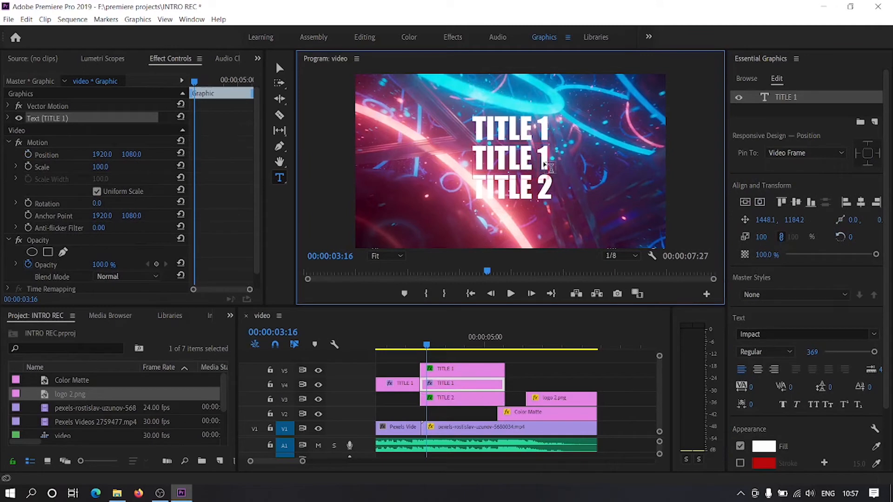
type("2")
left_click(545, 132)
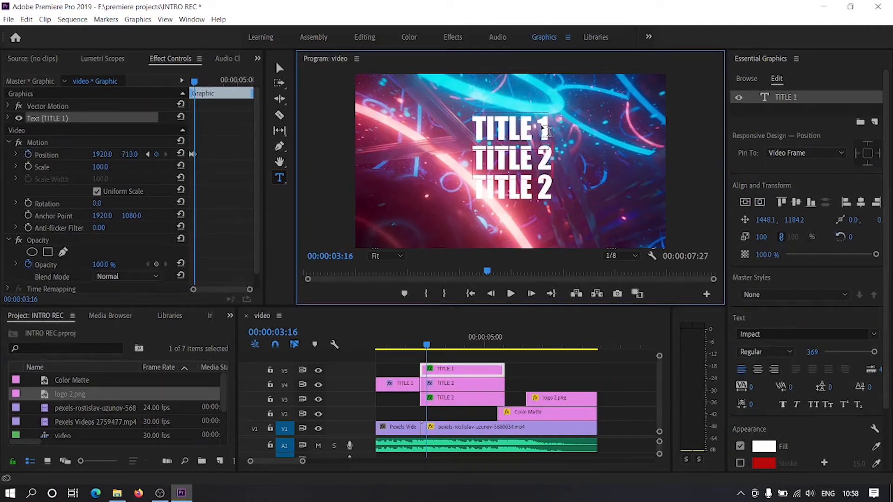
key("BackSpace")
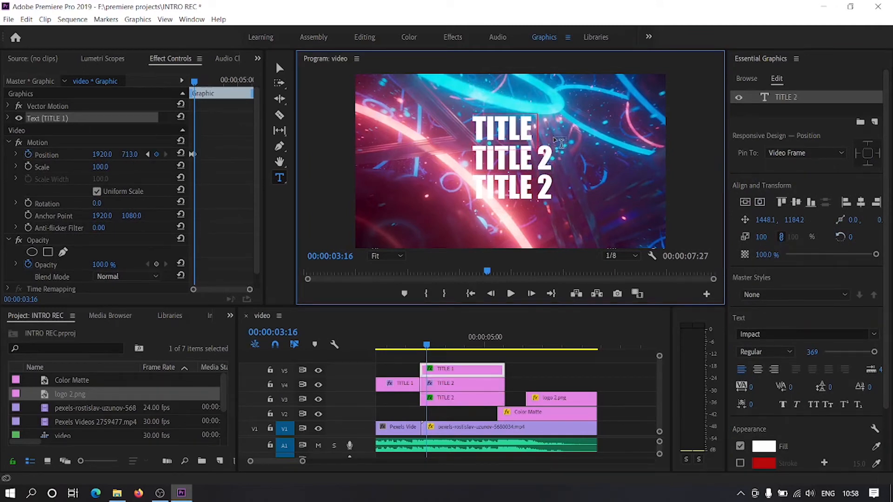
type("2")
Give the middle TITLE 2 on V4 a bright red fill.
left_click(445, 379)
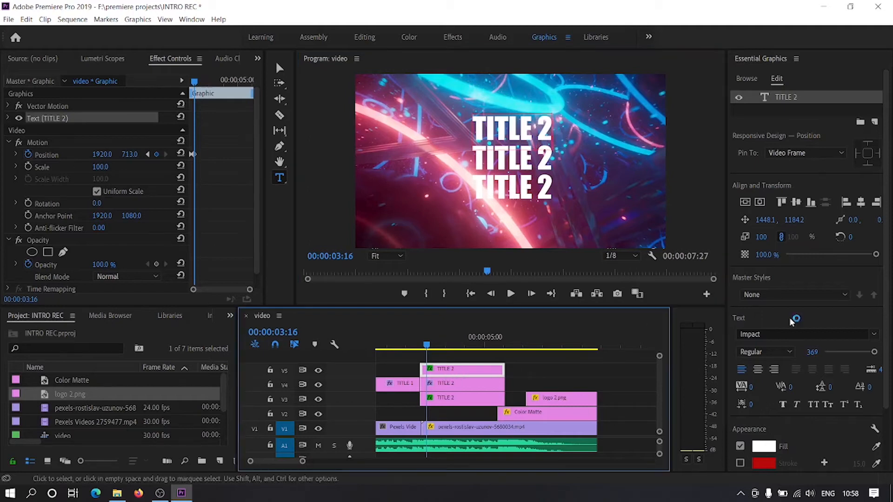
left_click_drag(478, 129, 578, 139)
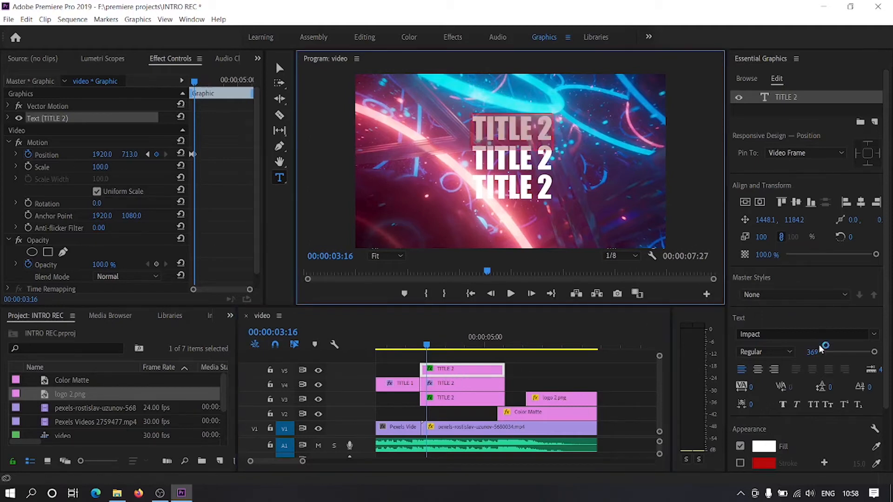
left_click_drag(478, 151, 559, 161)
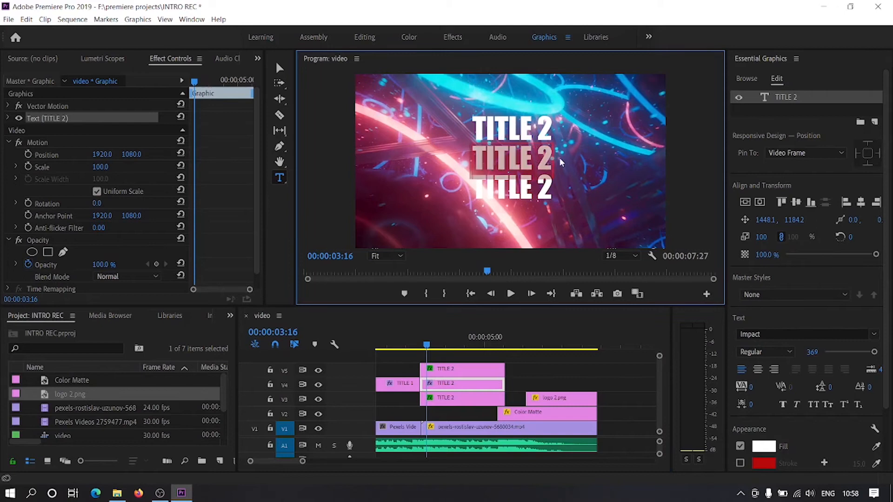
left_click(760, 447)
left_click(492, 344)
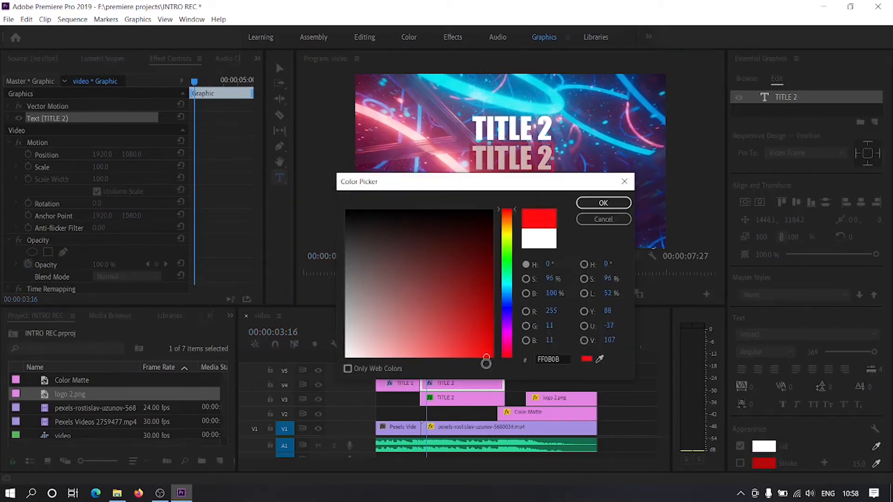
left_click(603, 203)
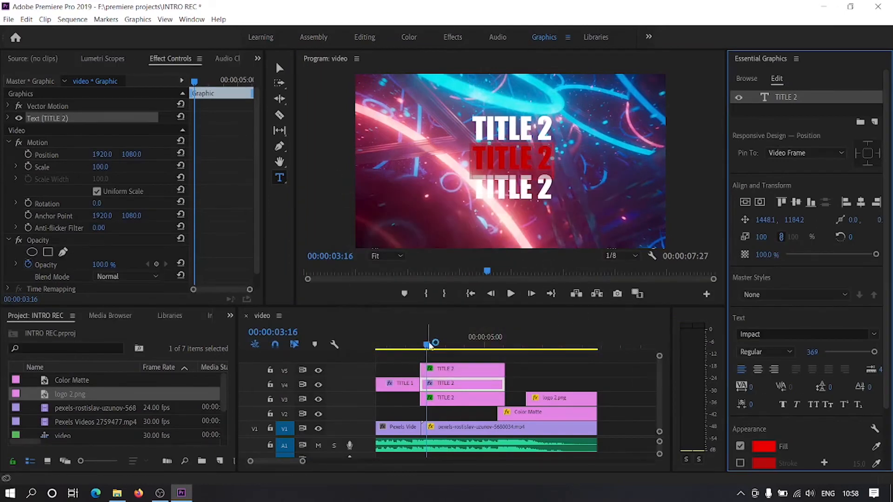
Trim the three TITLE 2 clips to end where the Color Matte clip begins.
left_click(417, 344)
left_click_drag(417, 344, 501, 352)
left_click_drag(505, 398, 409, 345)
Create an adjustment layer of 3840 by 2160 at 30.00 fps with square pixels in the project.
scroll(468, 350, "up", 5)
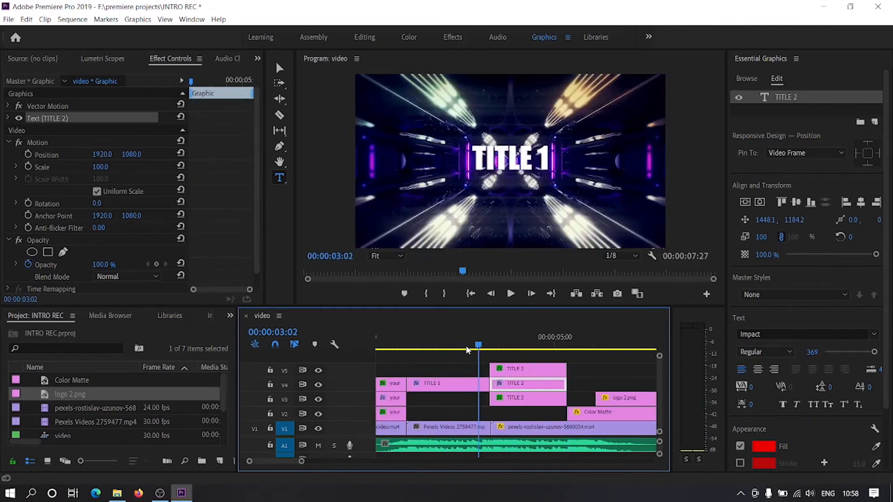
left_click_drag(467, 348, 423, 345)
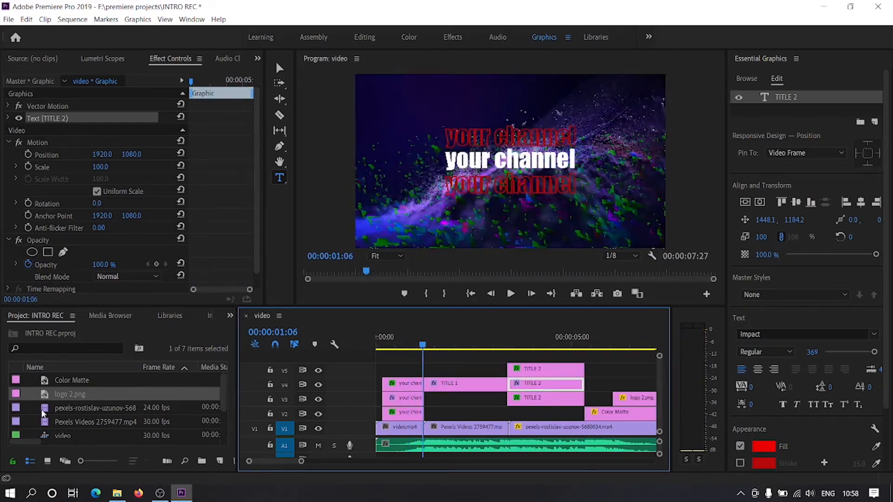
scroll(38, 407, "down", 2)
right_click(75, 439)
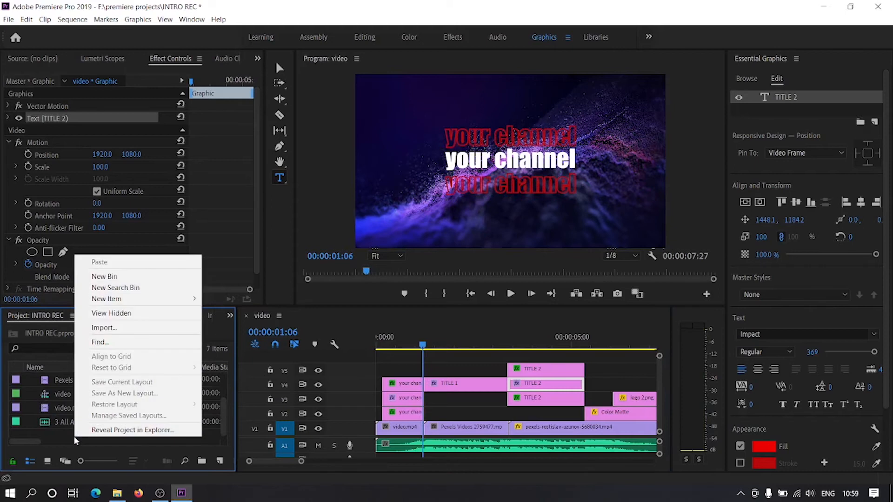
mouse_move(105, 298)
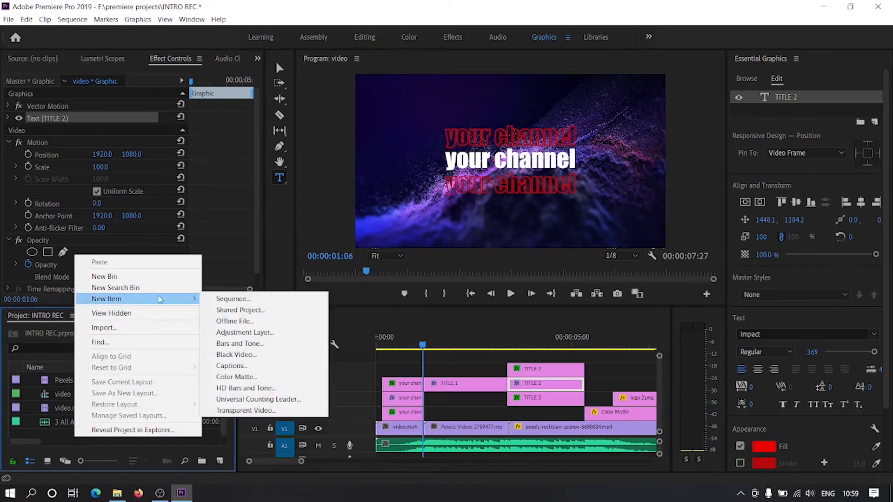
left_click(248, 332)
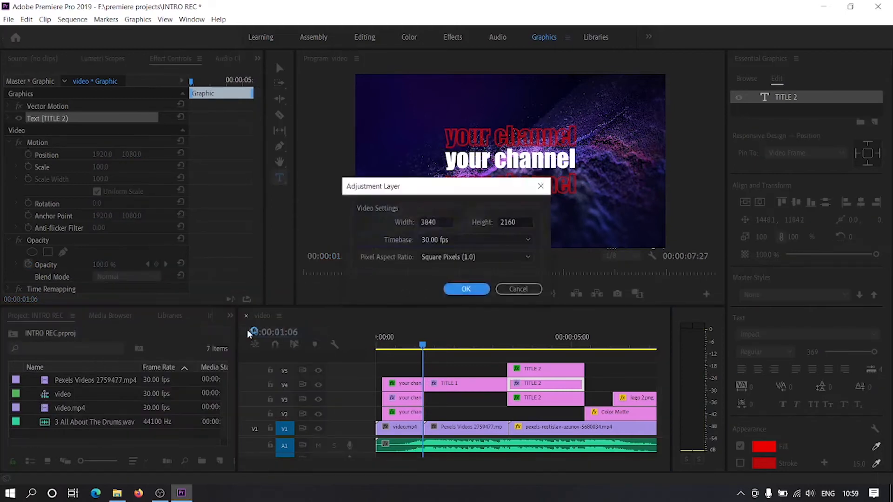
left_click(467, 289)
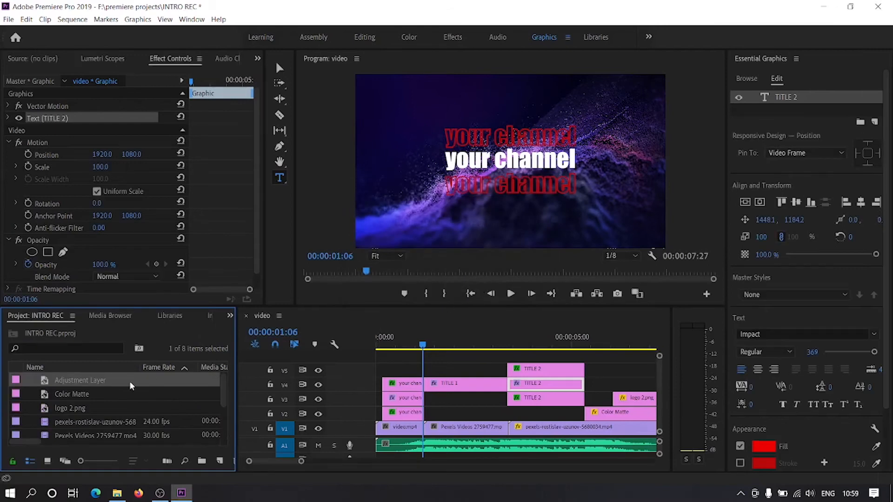
Place the adjustment layer on V5 over the first cut, trimmed to run from 00:00:01:02 to 00:00:01:12.
left_click_drag(112, 375, 406, 358)
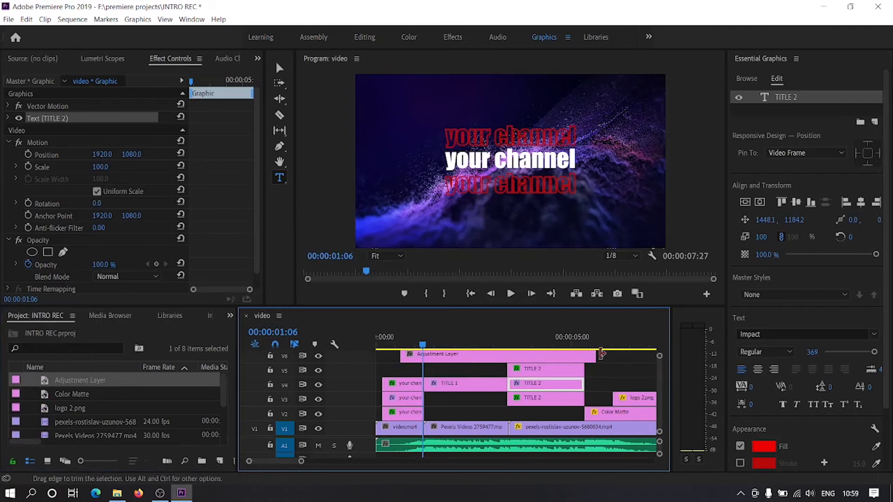
left_click_drag(600, 356, 430, 373)
key("=")
left_click(499, 337)
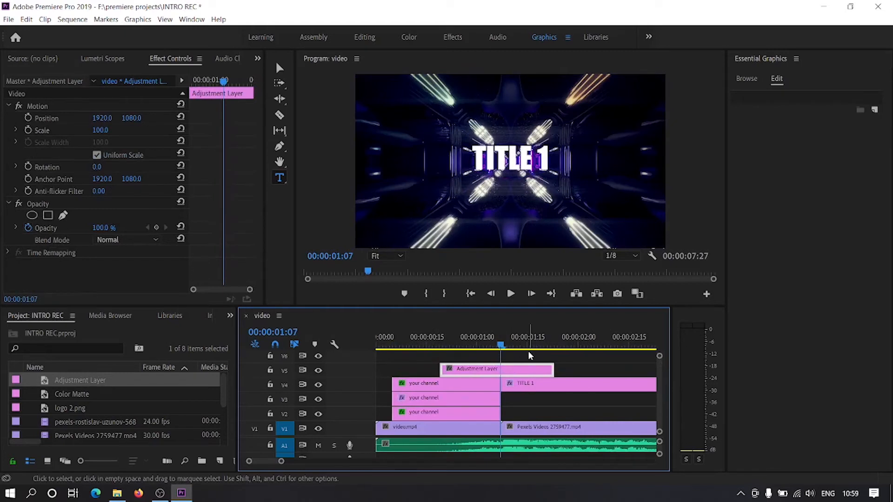
key("shift+Left")
left_click_drag(441, 370, 484, 373)
key("shift+Right")
key("shift+Right")
left_click_drag(547, 367, 516, 370)
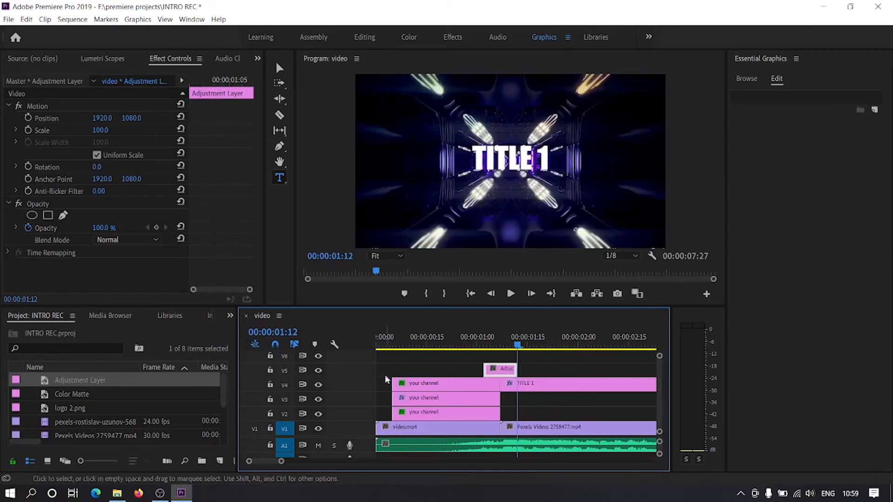
Show the effects library and expand its Presets folder.
left_click(230, 316)
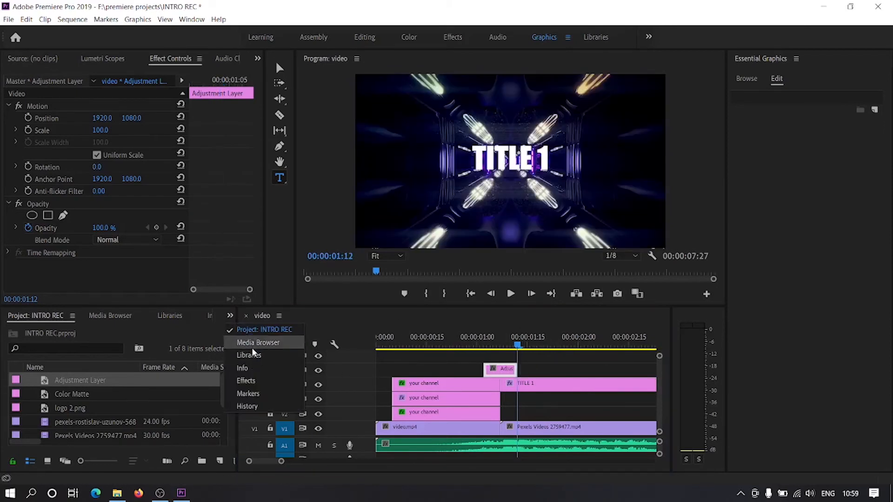
left_click(249, 380)
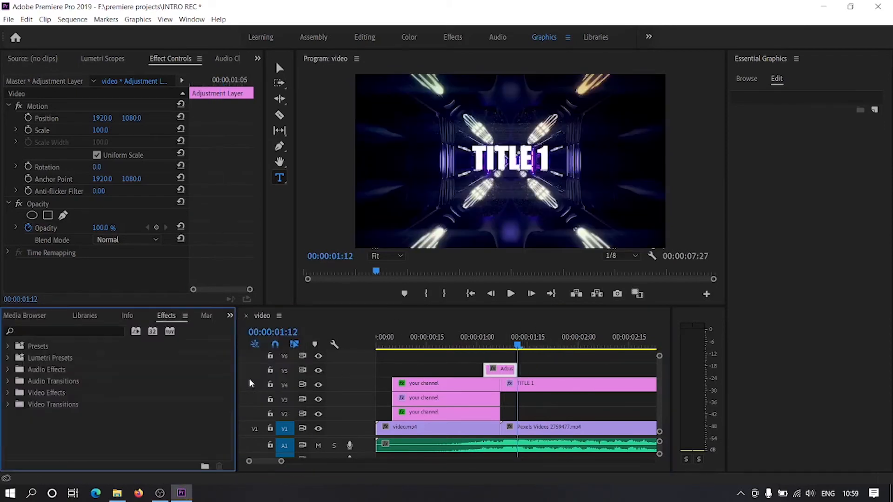
left_click(8, 347)
right_click(18, 347)
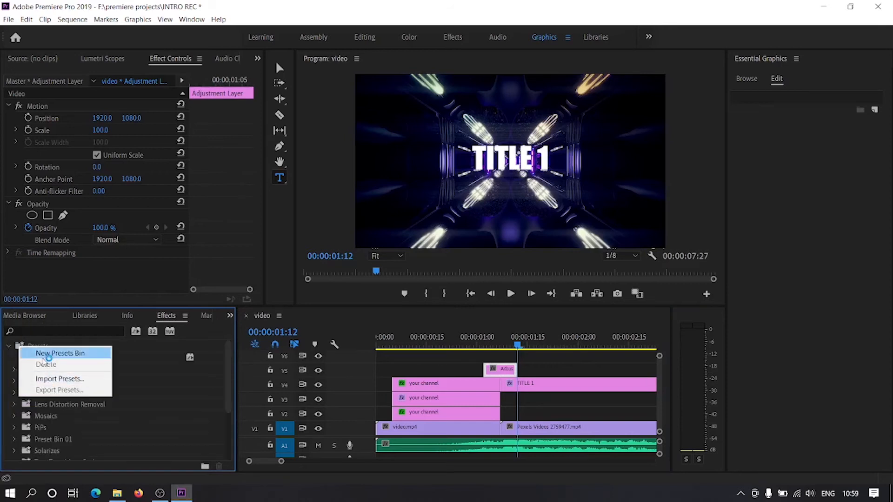
left_click(53, 381)
scroll(47, 186, "down", 2)
left_click(55, 217)
double_click(129, 136)
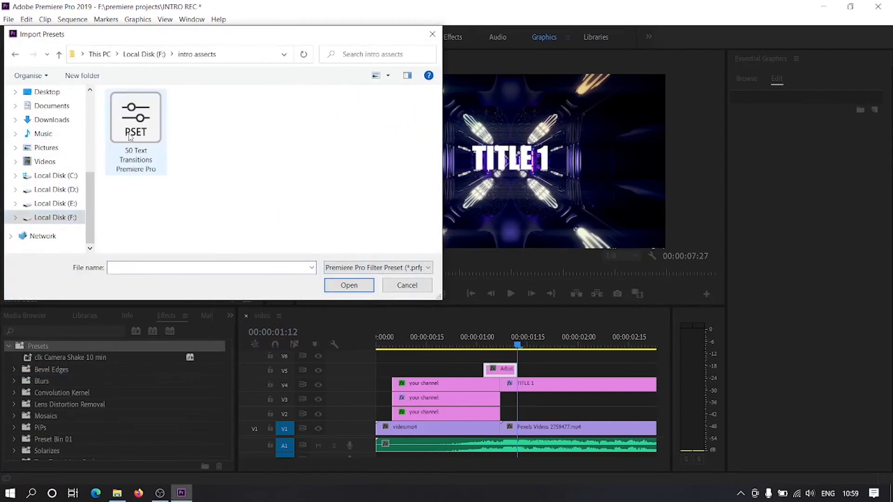
left_click(131, 120)
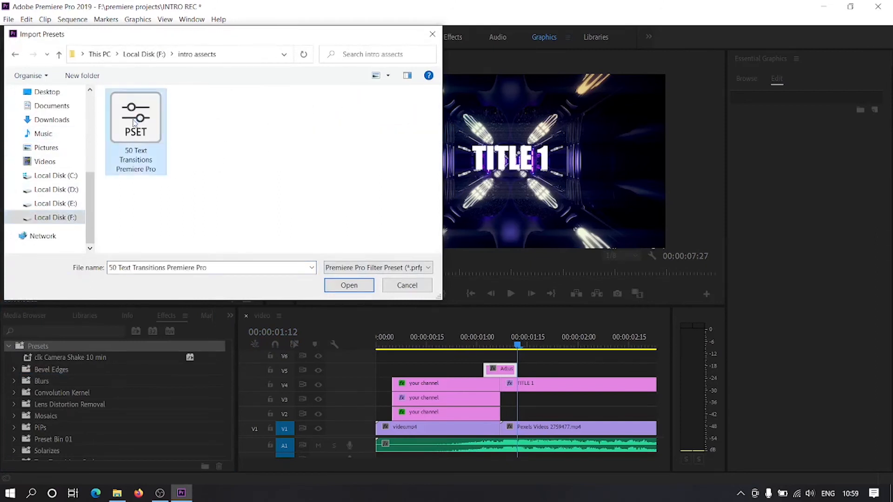
left_click(433, 34)
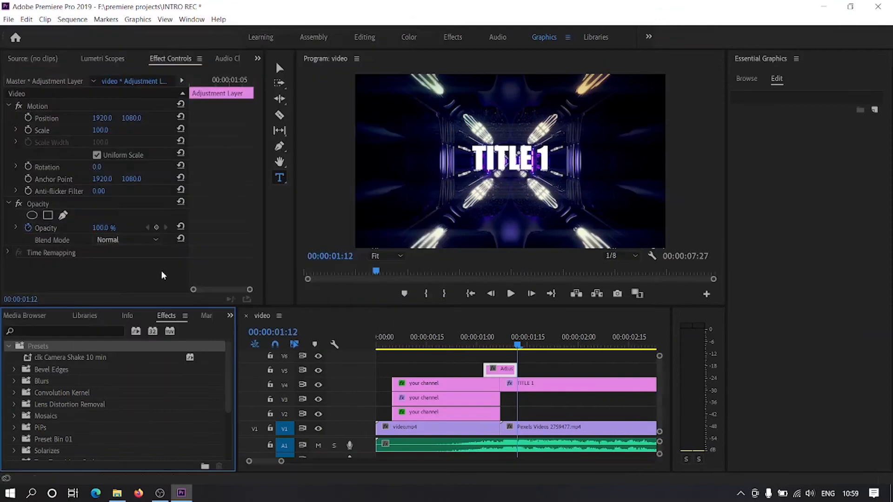
Apply the Glitch Transition 01 preset from the Text Transitions Pack to the adjustment layer over the first cut.
scroll(53, 382, "down", 3)
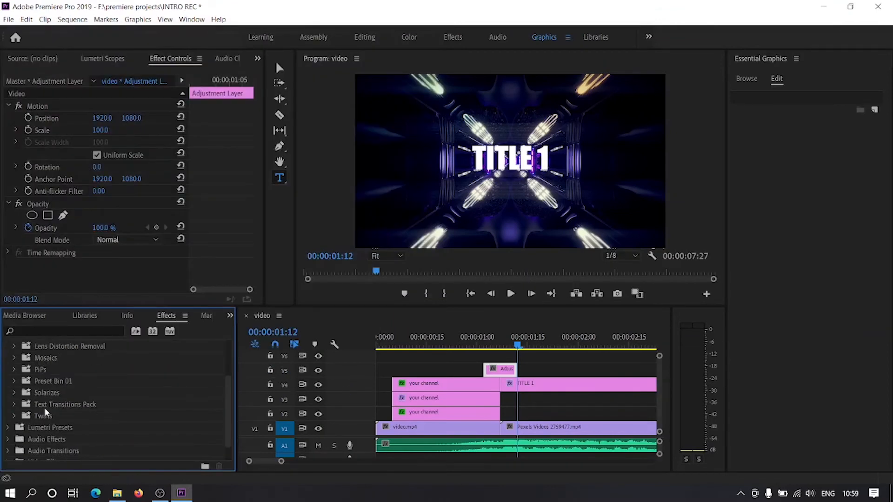
left_click(14, 405)
scroll(157, 390, "down", 3)
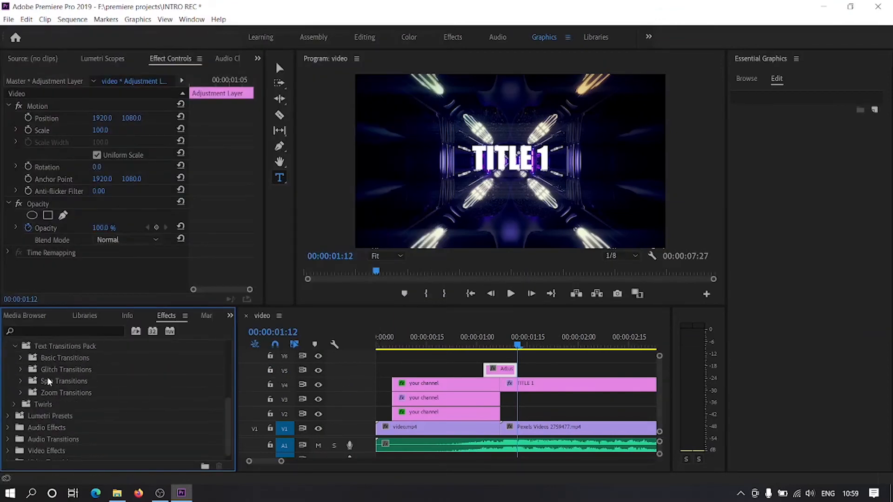
left_click(21, 370)
left_click_drag(44, 383, 484, 339)
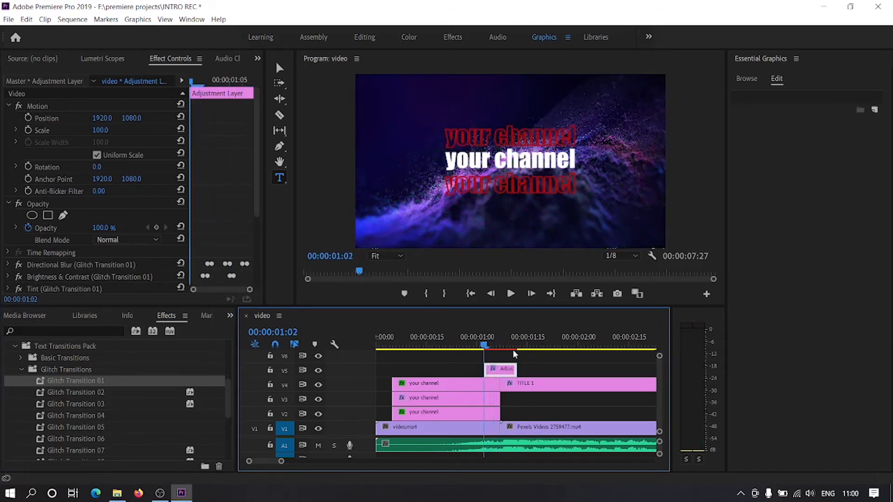
Duplicate the glitch adjustment layer from V5 onto V6 over the second cut, where the TITLE 2 clips begin.
scroll(516, 352, "down", 3)
scroll(527, 357, "down", 2)
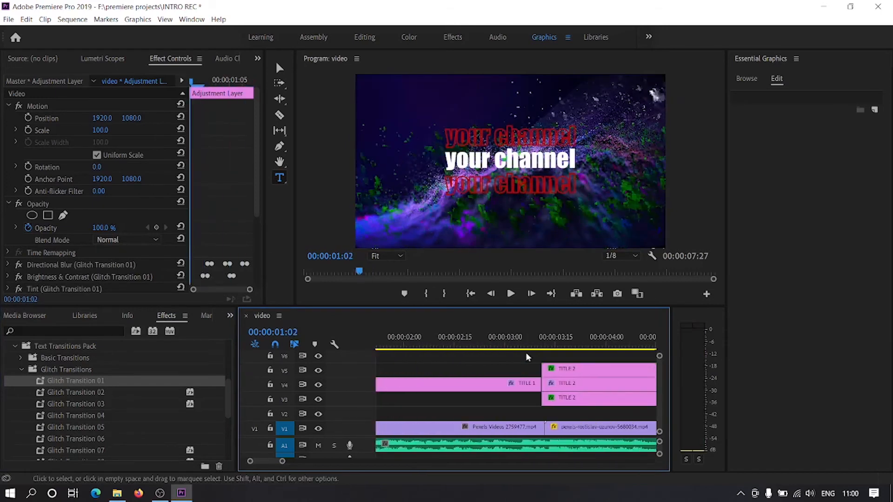
scroll(528, 357, "down", 2)
left_click_drag(530, 349, 537, 349)
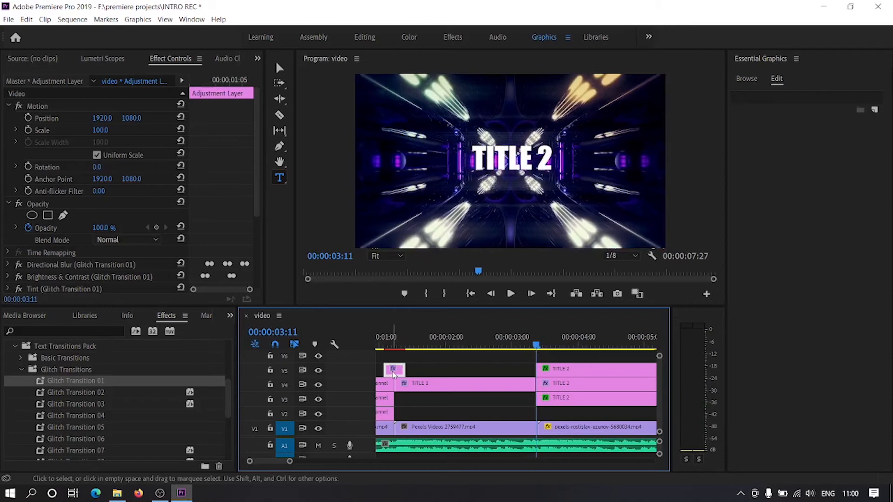
left_click_drag(394, 373, 501, 357)
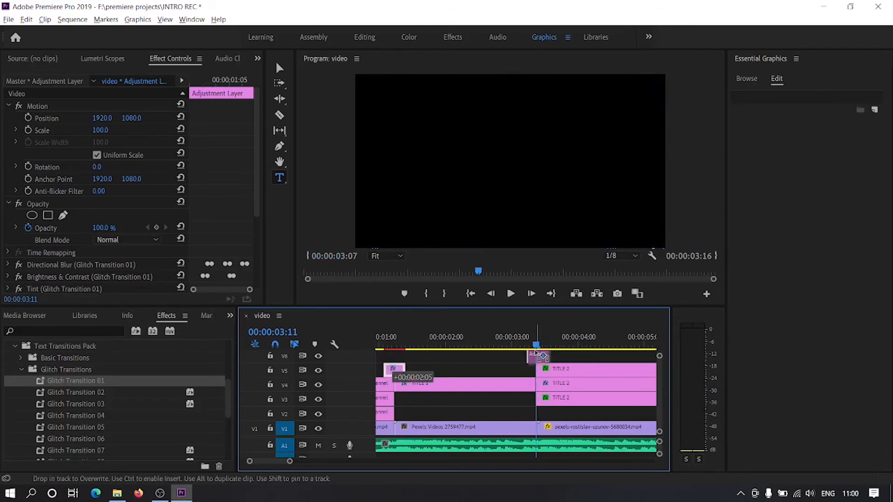
left_click_drag(535, 353, 536, 354)
Set the V6 adjustment layer to start at 00:00:03:06, five frames before the TITLE 2 clips.
key("equal")
key("equal")
left_click_drag(484, 339, 548, 354)
key("shift+Left")
key("shift+Left")
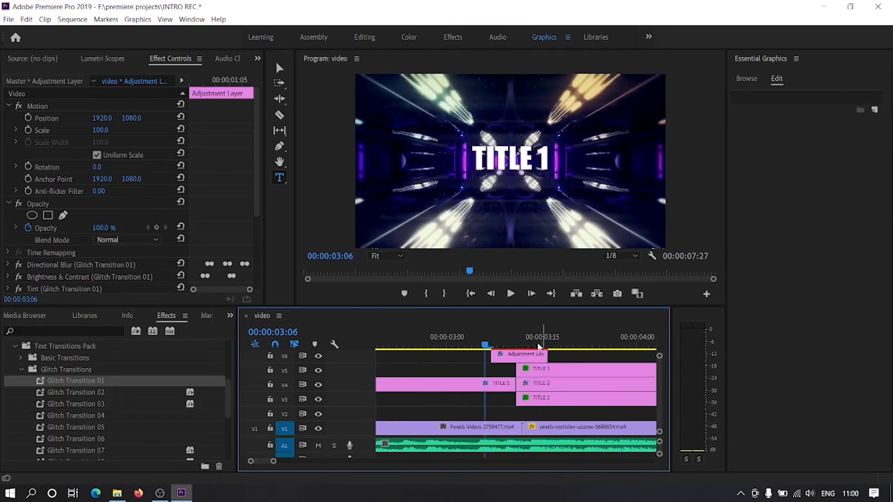
left_click_drag(488, 356, 485, 357)
Place the Pngtree multiply icon image on V7 at 00:00:01:12, trimmed to end where the V6 adjustment layer begins.
scroll(498, 359, "down", 4)
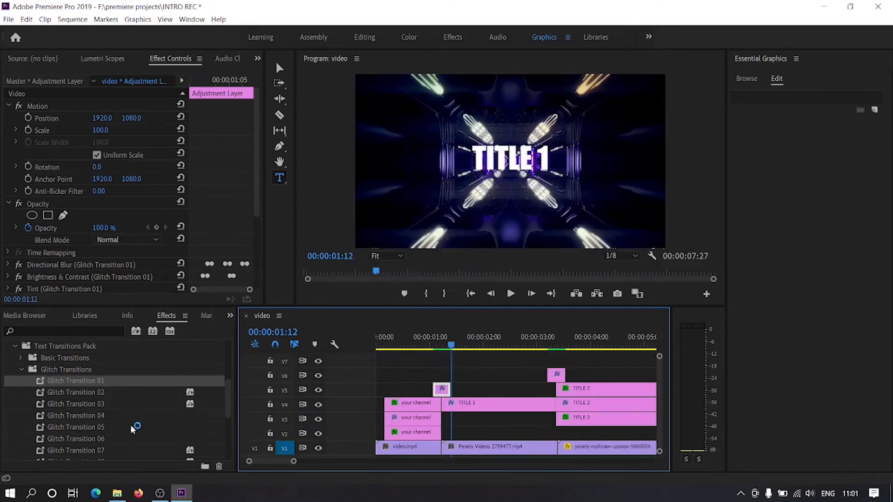
left_click(118, 494)
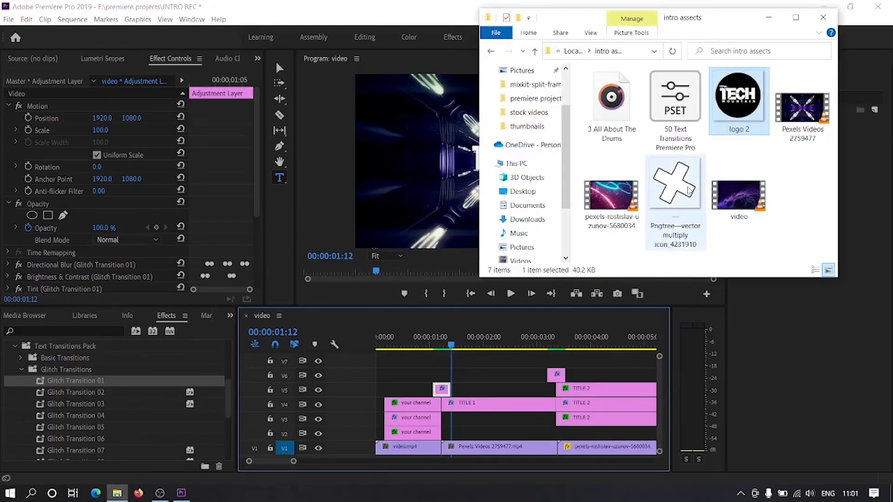
left_click(676, 195)
left_click_drag(677, 209, 456, 371)
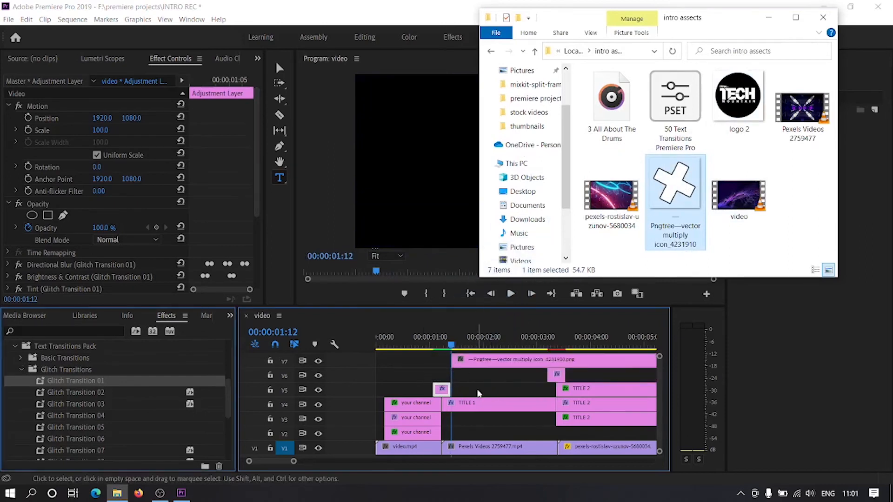
scroll(481, 387, "down", 3)
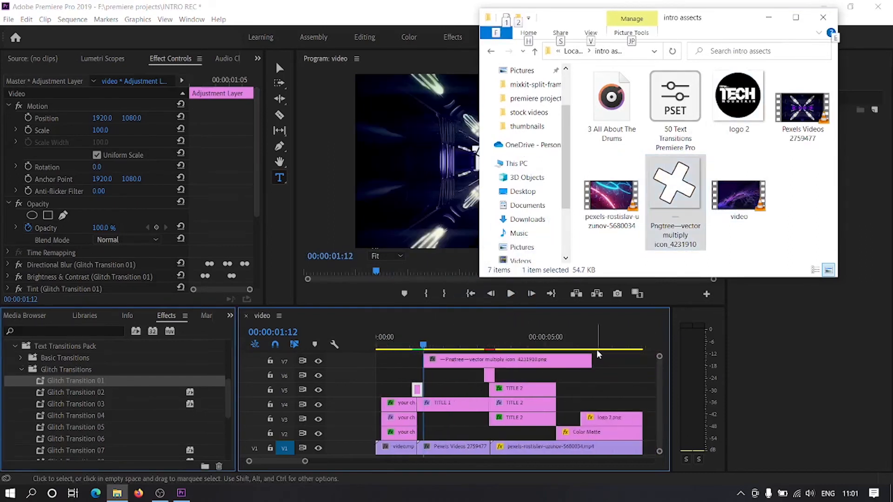
left_click_drag(596, 359, 457, 389)
Duplicate the multiply icon clip onto V5, V6 and V8, aligned with the clip on V7.
right_click(339, 359)
left_click(394, 384)
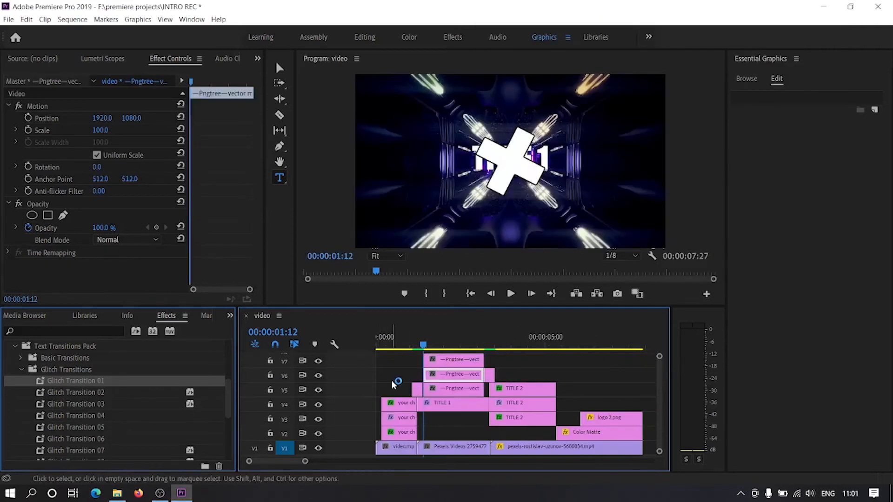
scroll(343, 443, "up", 1)
left_click_drag(404, 306, 403, 291)
double_click(451, 366)
left_click_drag(451, 367, 451, 356)
Hide tracks V5, V6 and V7, and set the V8 icon's scale to 33.
left_click(318, 395)
left_click(257, 58)
left_click(279, 88)
left_click(468, 350)
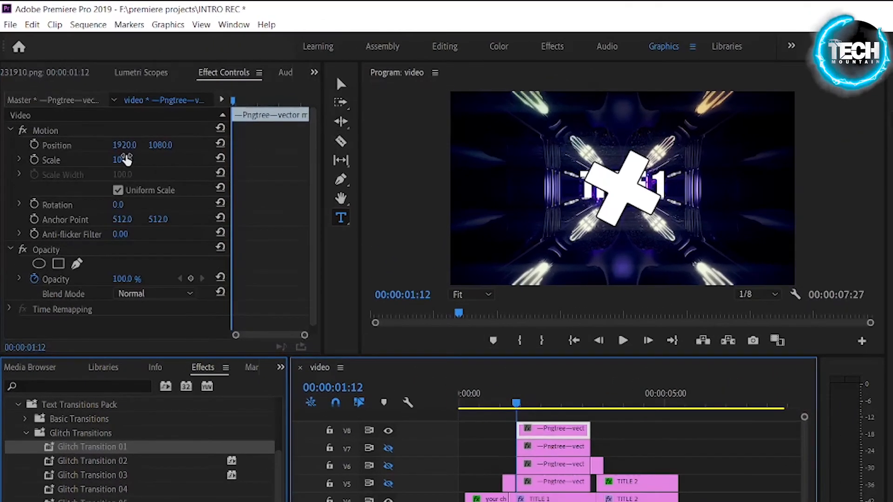
left_click_drag(125, 160, 94, 159)
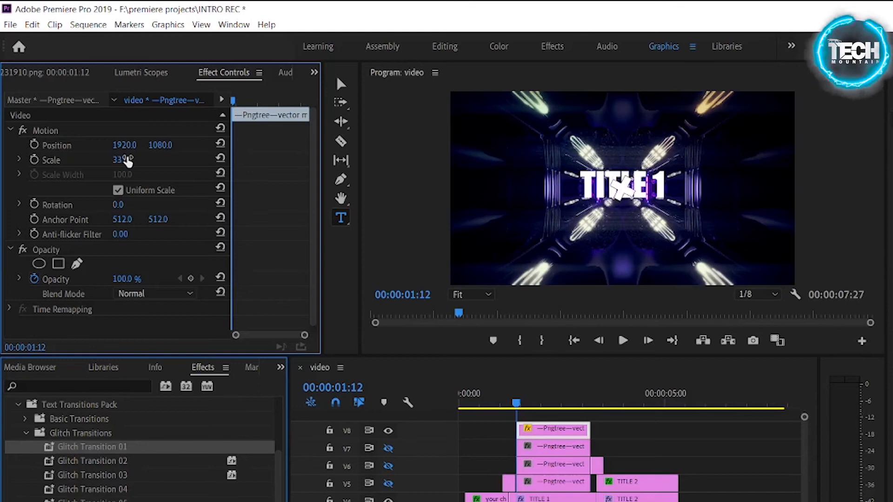
left_click(125, 160)
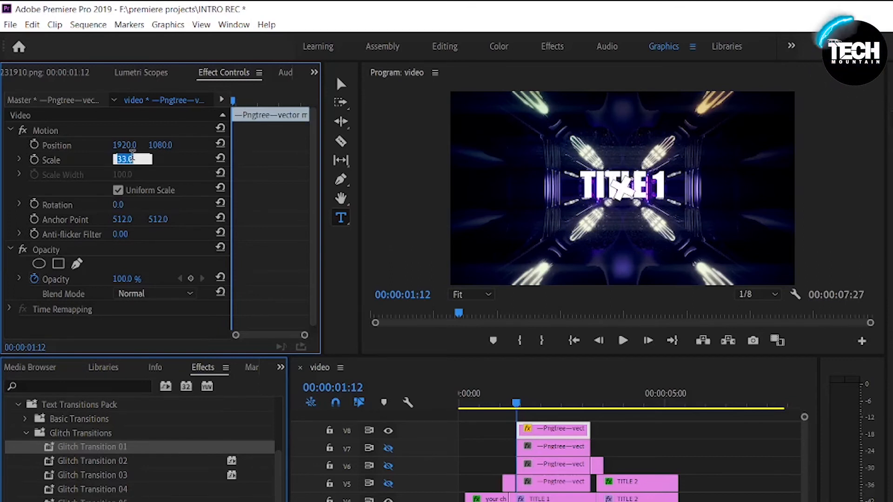
Move the V8 icon into the frame's upper-left corner at position 261, 215.
left_click_drag(167, 142, 50, 142)
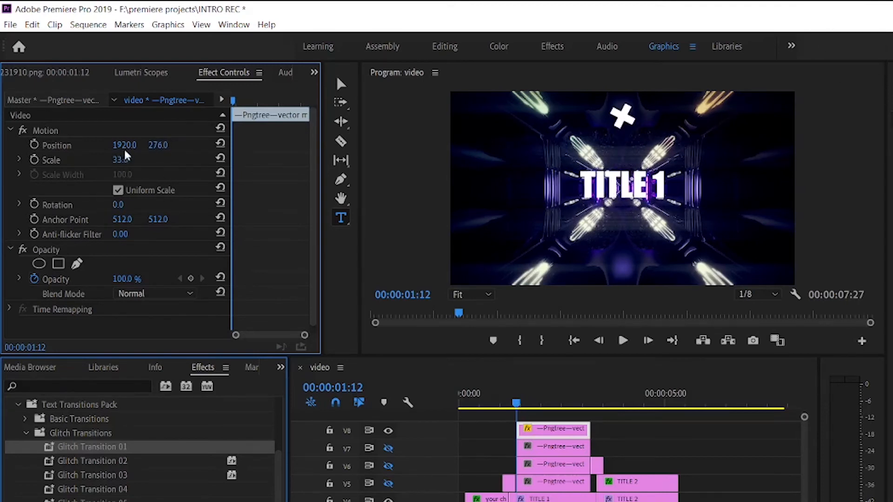
left_click_drag(124, 145, 9, 145)
left_click_drag(125, 145, 50, 146)
left_click_drag(156, 145, 116, 145)
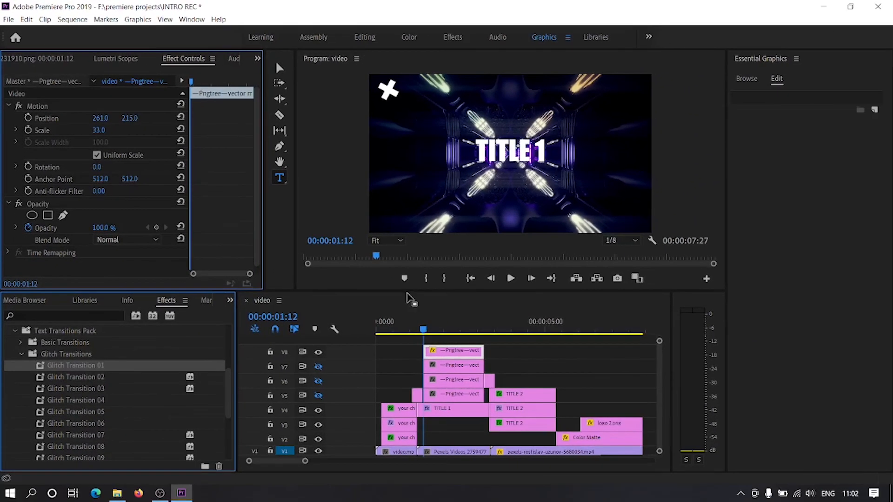
Show track V7, scale its icon to 33 and move it to the frame's lower-left corner at position 255, 1873.
left_click(318, 367)
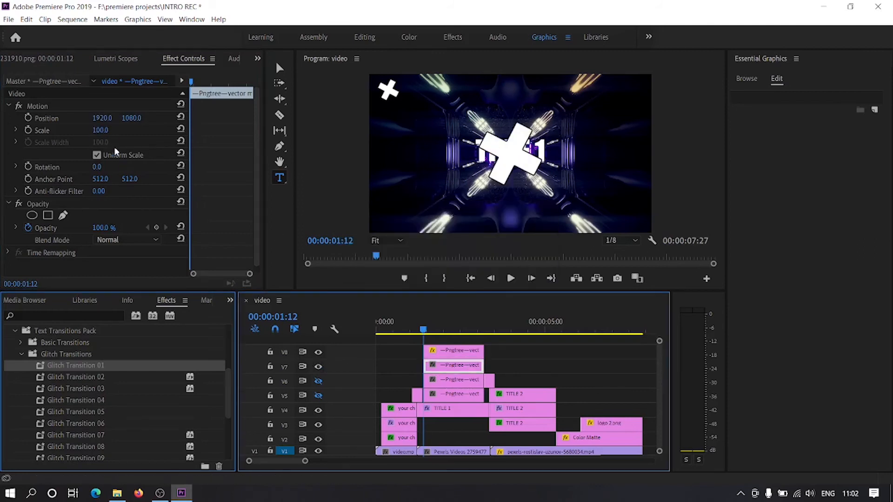
left_click(100, 129)
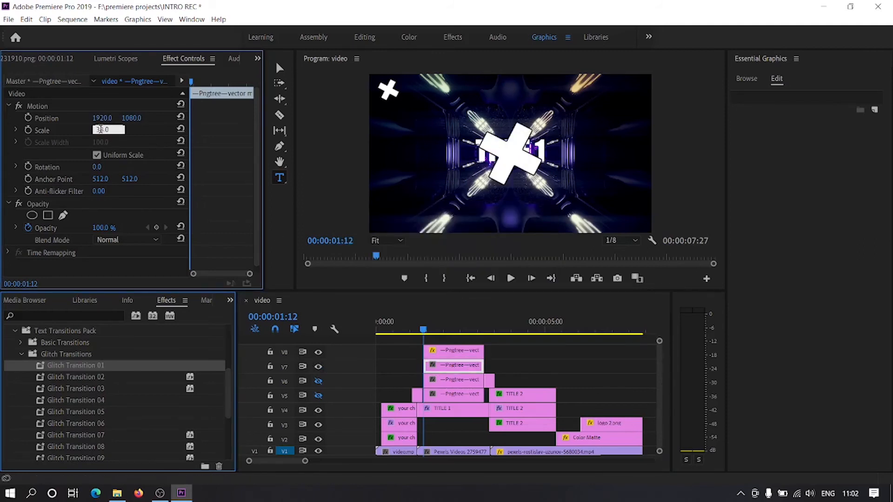
type("33")
key("Return")
left_click_drag(103, 119, 116, 214)
left_click_drag(131, 118, 135, 119)
Show track V6, scale its icon to 33 and move it to the frame's lower-right corner.
left_click(452, 381)
left_click(319, 381)
left_click(106, 130)
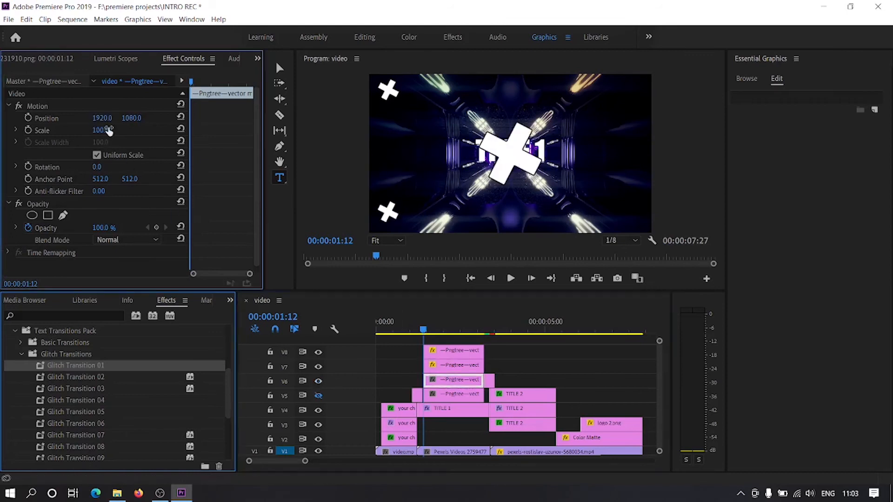
left_click_drag(132, 119, 507, 119)
left_click_drag(102, 119, 869, 118)
Show track V5, scale its icon to 33 and move it to the frame's upper-right corner at position 3556, 232.
left_click(318, 395)
left_click(453, 394)
left_click(105, 130)
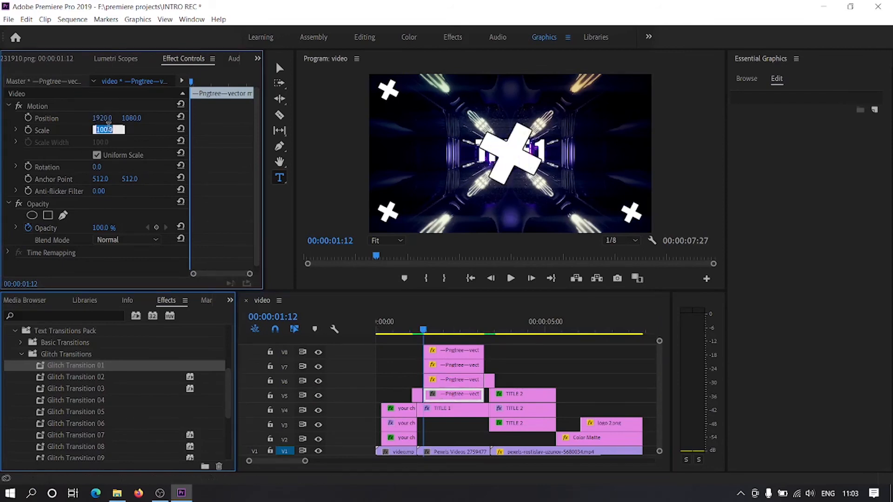
left_click_drag(132, 118, 2, 119)
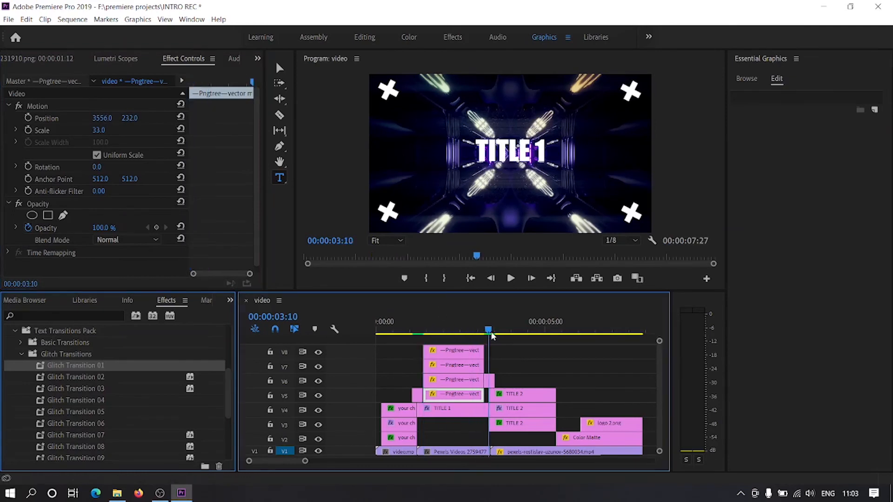
Animate the V8 icon's rotation with keyframes from 0 at 00:00:01:12 to 1x327.0° at 00:00:03:05.
left_click(442, 350)
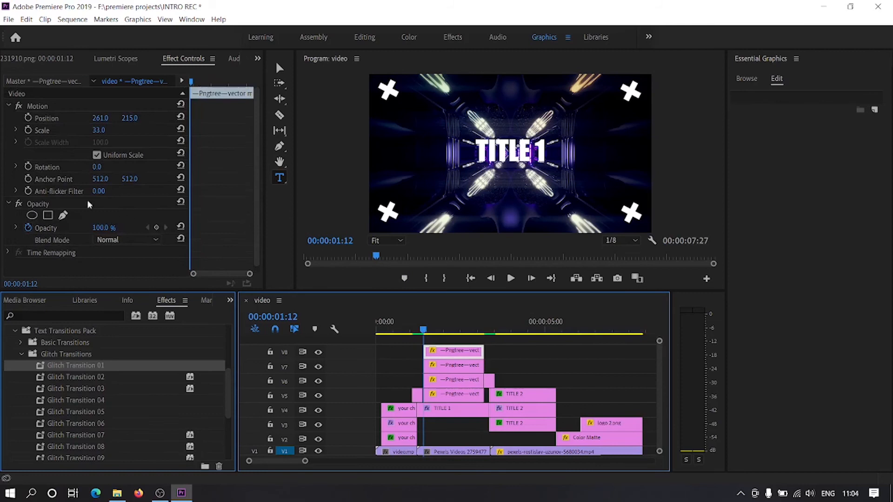
left_click(27, 167)
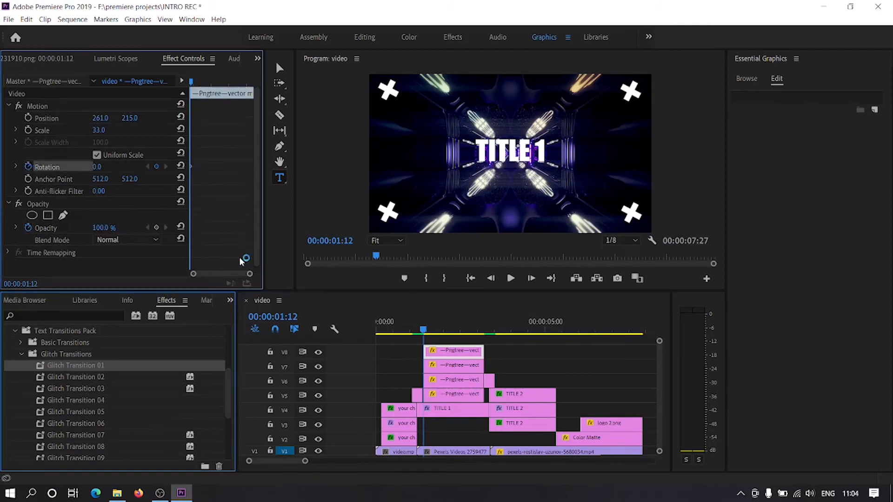
left_click_drag(427, 332, 484, 333)
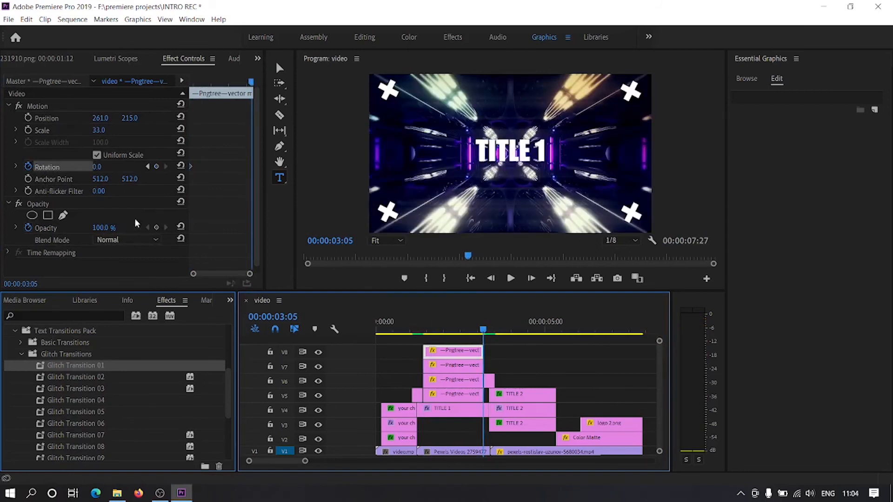
left_click_drag(97, 167, 106, 167)
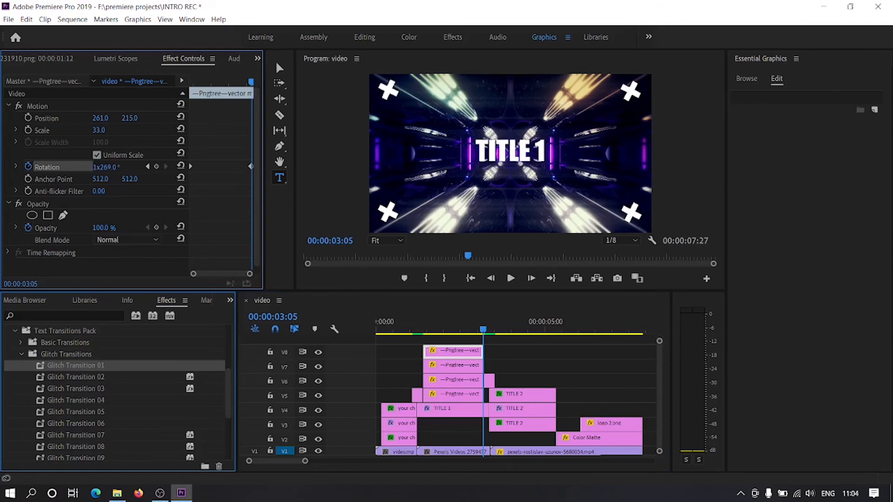
Copy the V8 icon's end rotation and keyframe the V7 icon's rotation from 0 at 00:00:01:12 to 1x327.0° at 00:00:03:05.
left_click(106, 168)
key("ctrl+c")
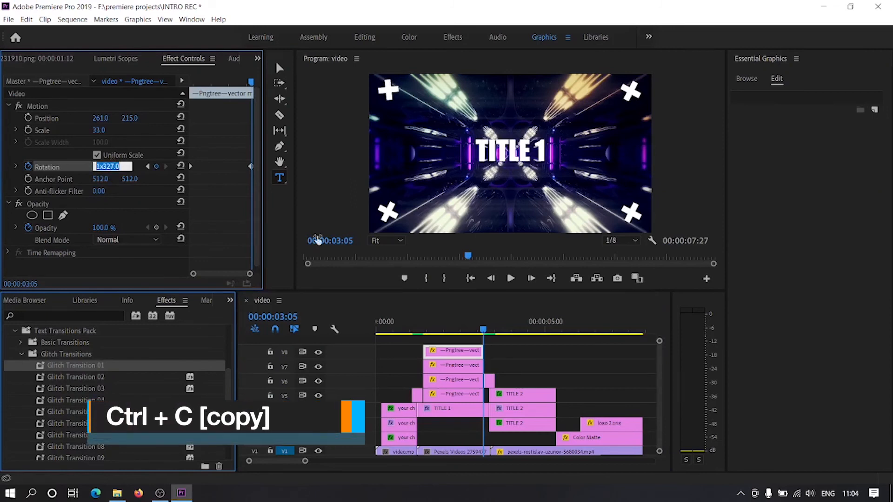
left_click(454, 365)
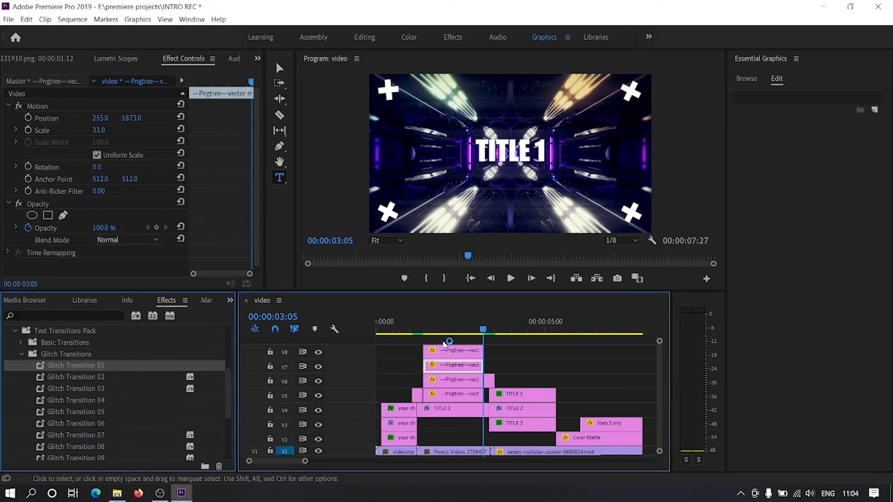
left_click_drag(422, 331, 425, 331)
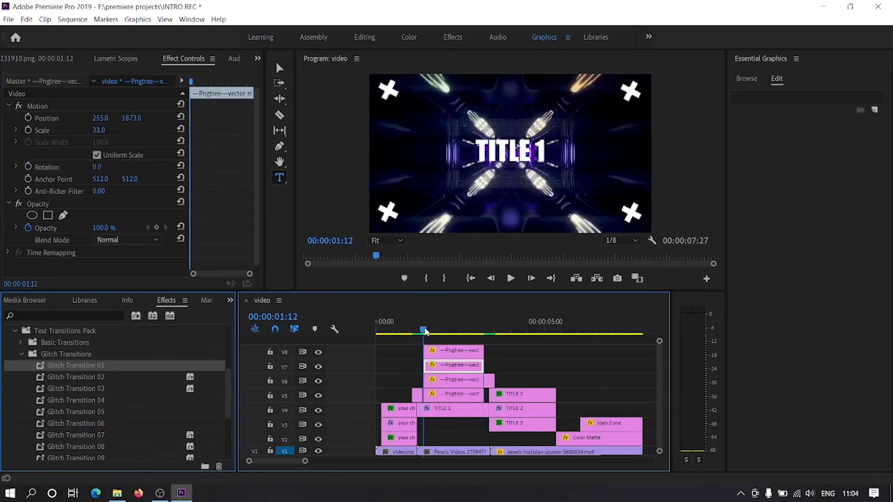
left_click(29, 167)
left_click(483, 331)
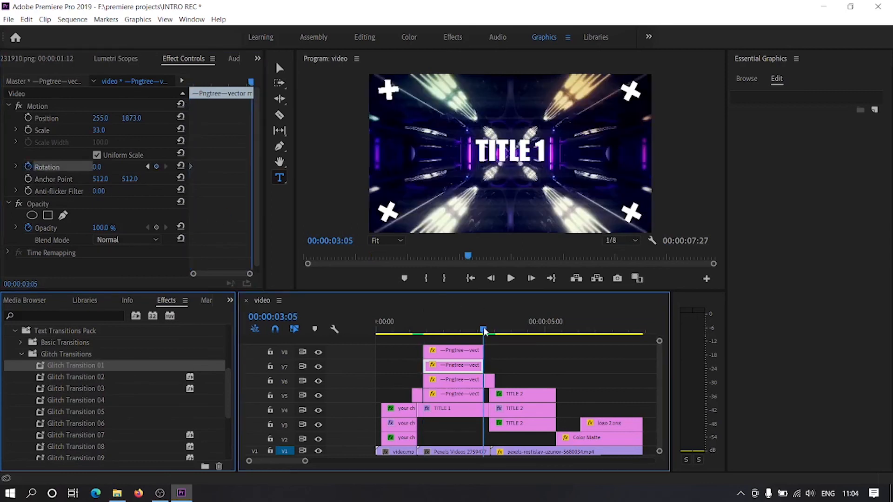
left_click(113, 164)
left_click(121, 203)
Animate the V6 icon's rotation with keyframes from 0 at 00:00:01:12 to the copied 1x327.0° at 00:00:03:05.
left_click(424, 331)
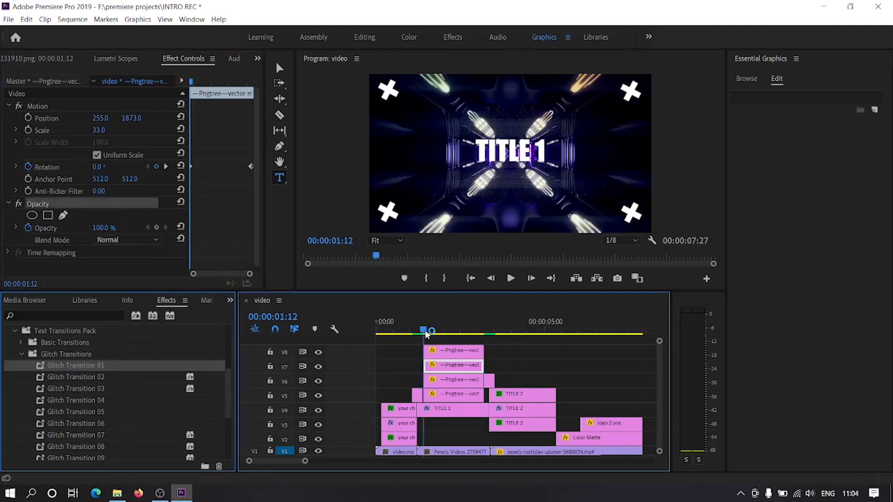
left_click(444, 381)
left_click(484, 331)
left_click(113, 164)
Animate the V5 icon's rotation with keyframes from 0 at 00:00:01:12 to the copied 1x327.0° at 00:00:03:05.
left_click(424, 330)
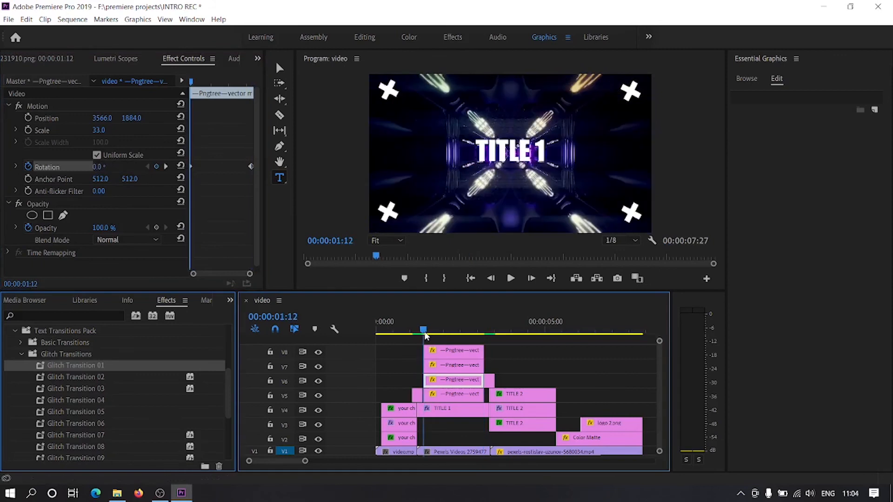
left_click(453, 394)
left_click(38, 165)
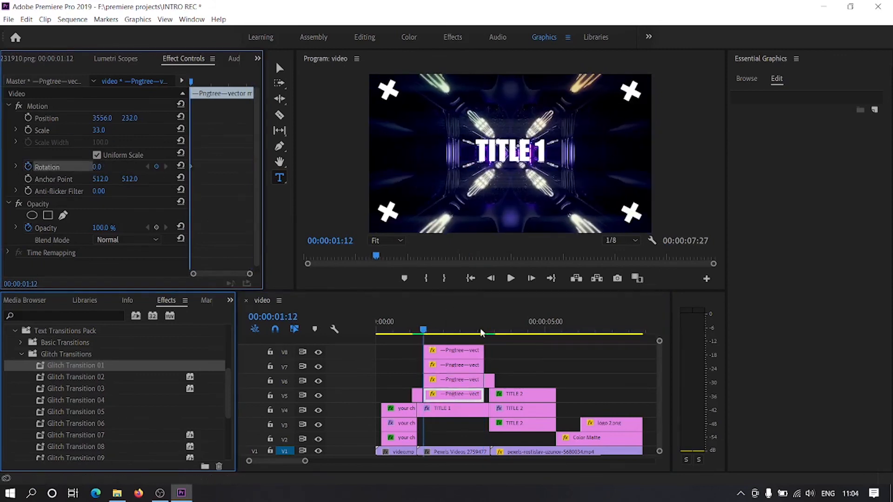
left_click(484, 330)
left_click(112, 166)
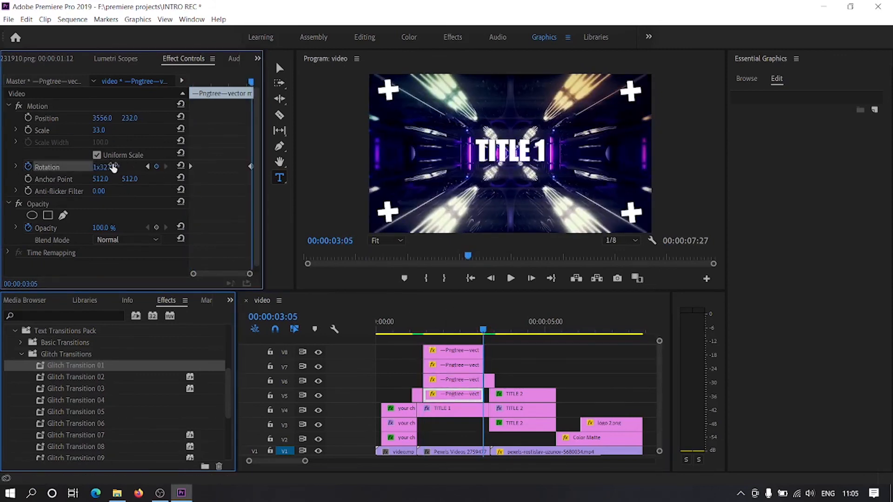
Play back the rotating corner icons from 00:00:01:12 and the whole intro from its beginning to check the animation.
left_click(424, 331)
left_click(511, 279)
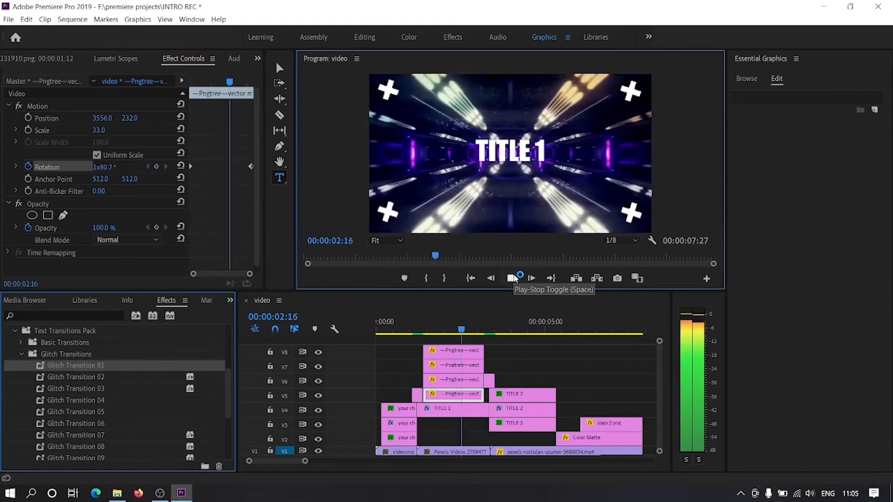
left_click(506, 331)
key("Home")
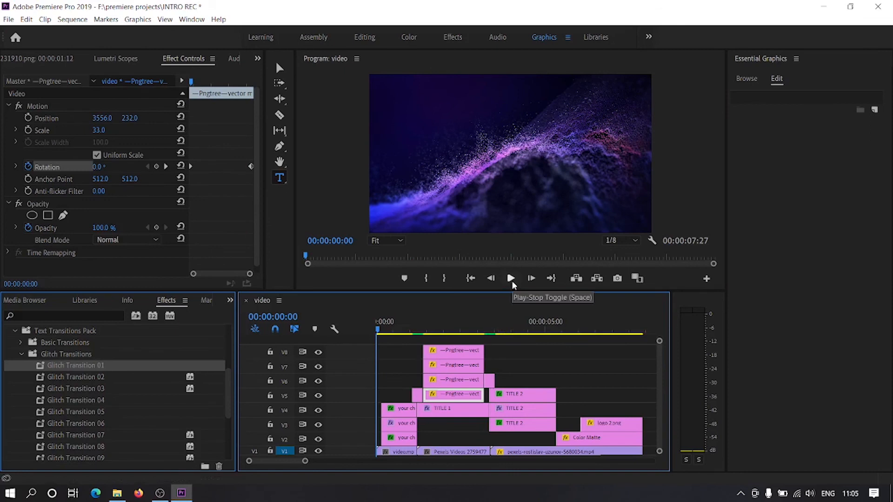
left_click(511, 279)
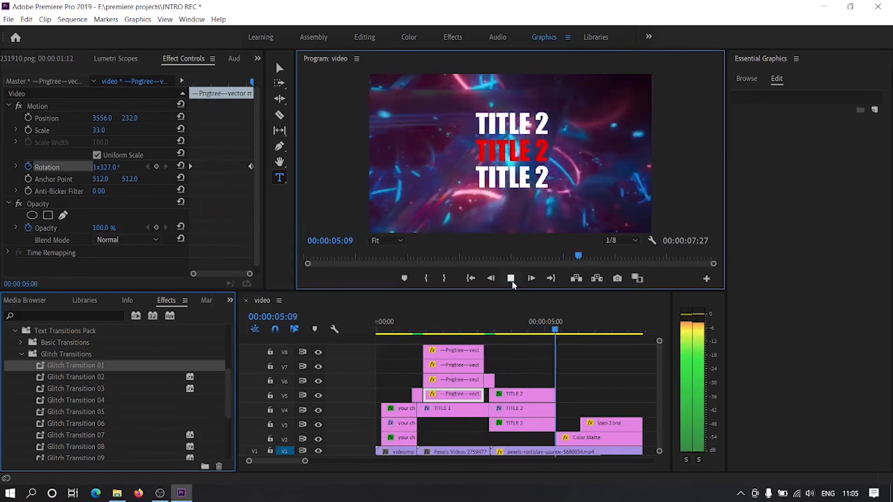
left_click(512, 280)
left_click_drag(417, 322, 364, 322)
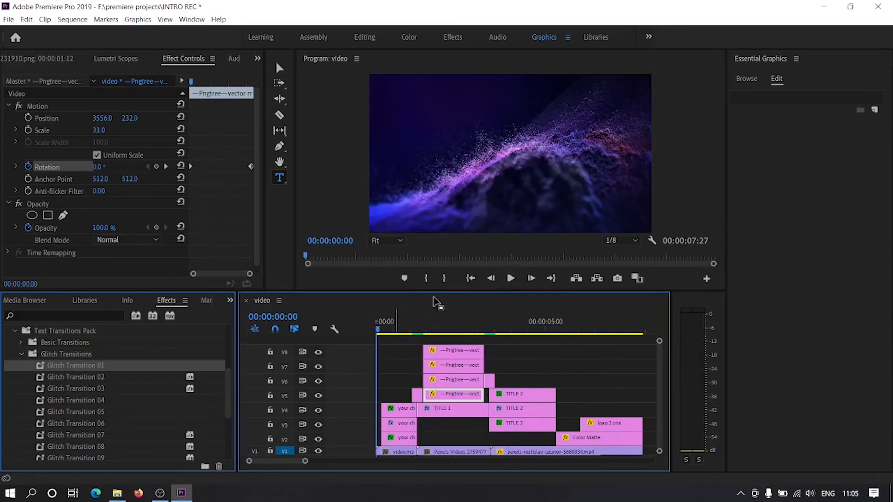
left_click(516, 277)
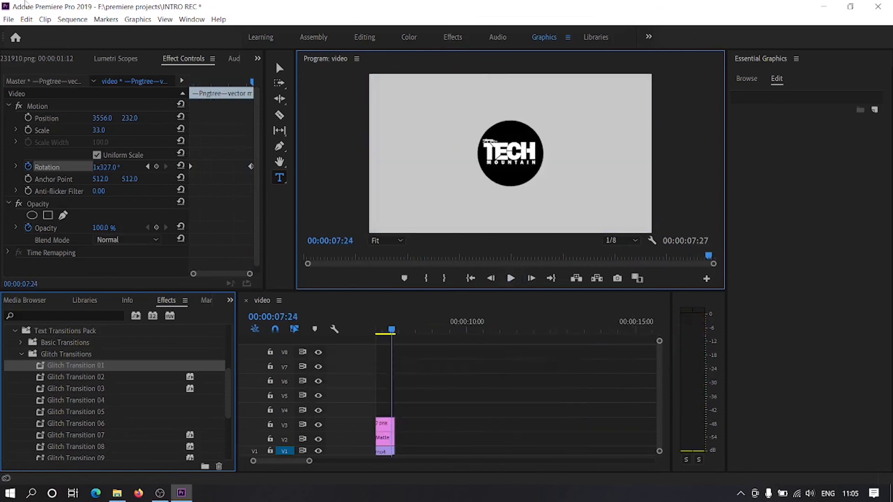
Review the sequence's media export settings, with H.264 format and the Match Source - High bitrate preset, and close them.
left_click(3, 21)
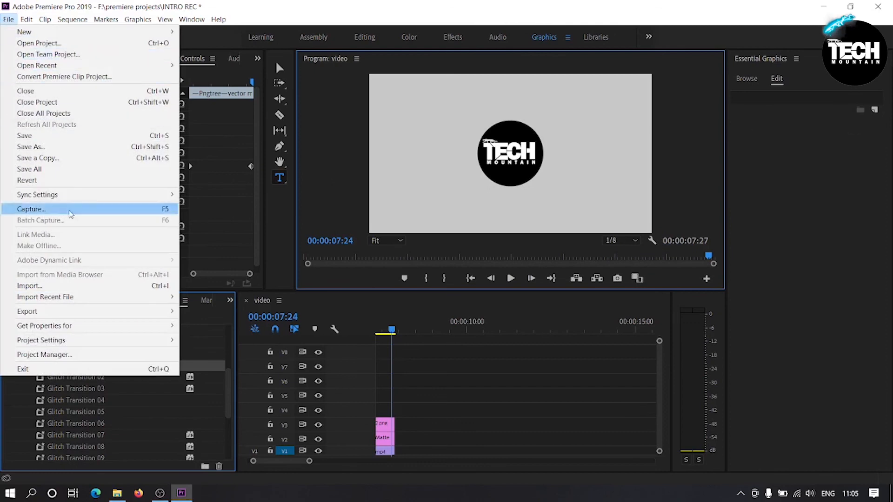
mouse_move(70, 310)
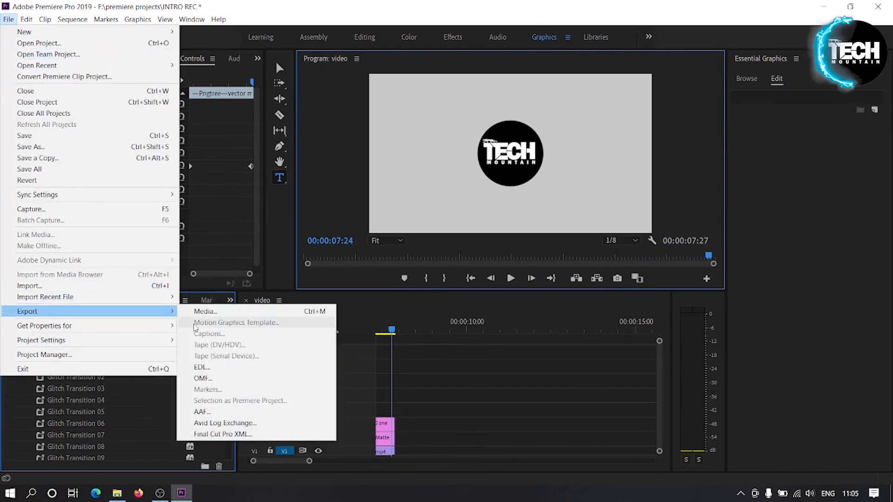
left_click(203, 313)
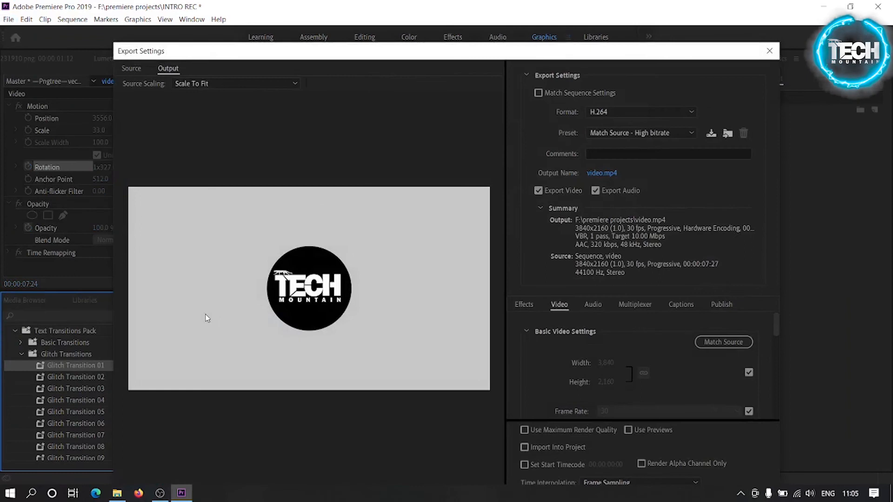
left_click_drag(498, 51, 453, 15)
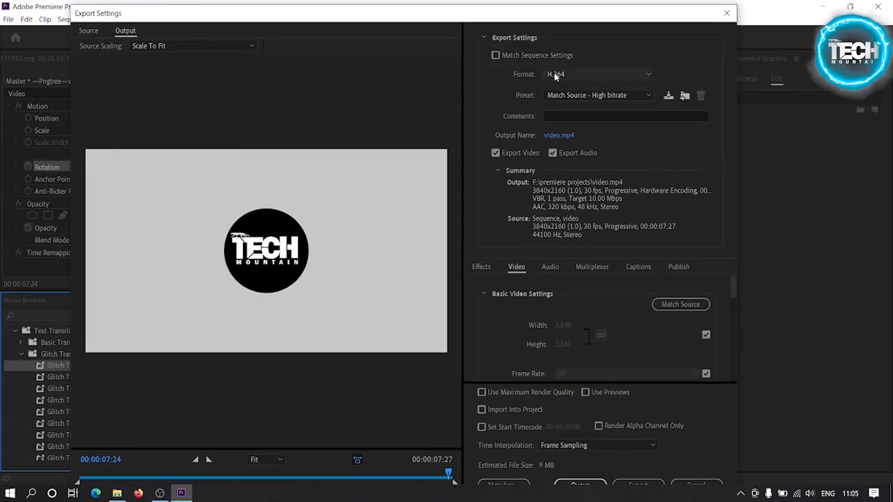
left_click(649, 484)
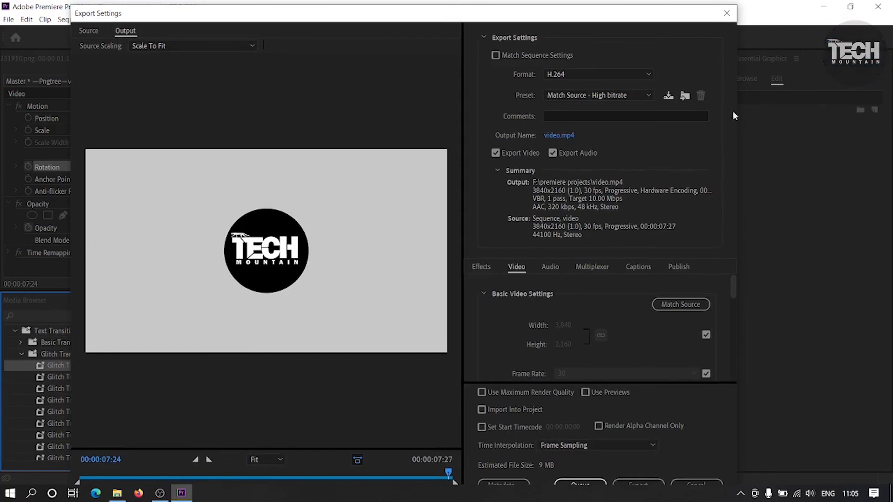
left_click(723, 14)
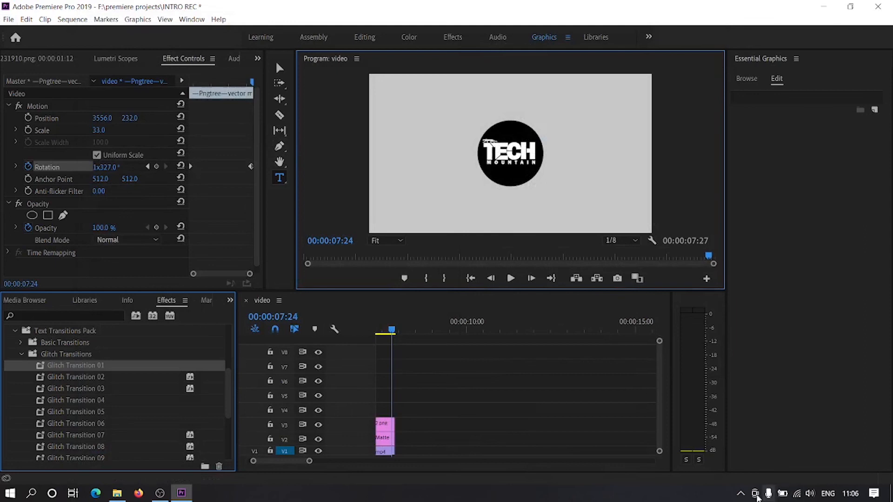
Close Premiere Pro and switch to the OBS window.
left_click(878, 6)
left_click(445, 257)
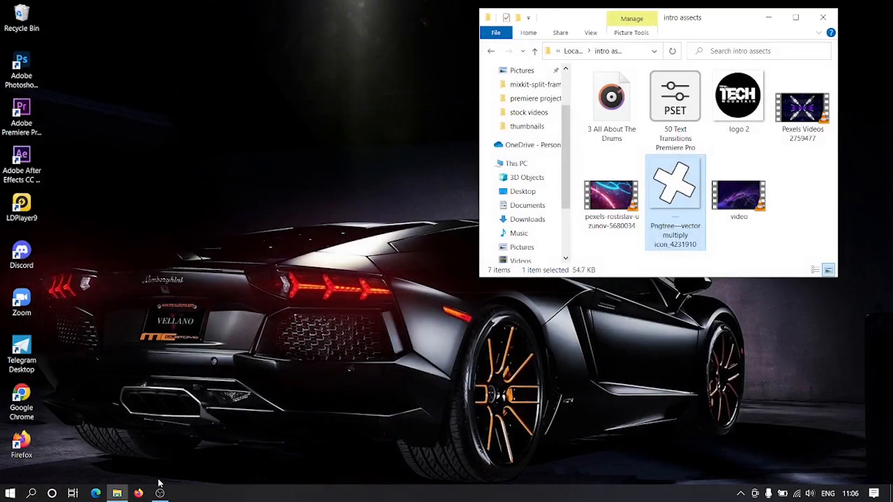
left_click(169, 496)
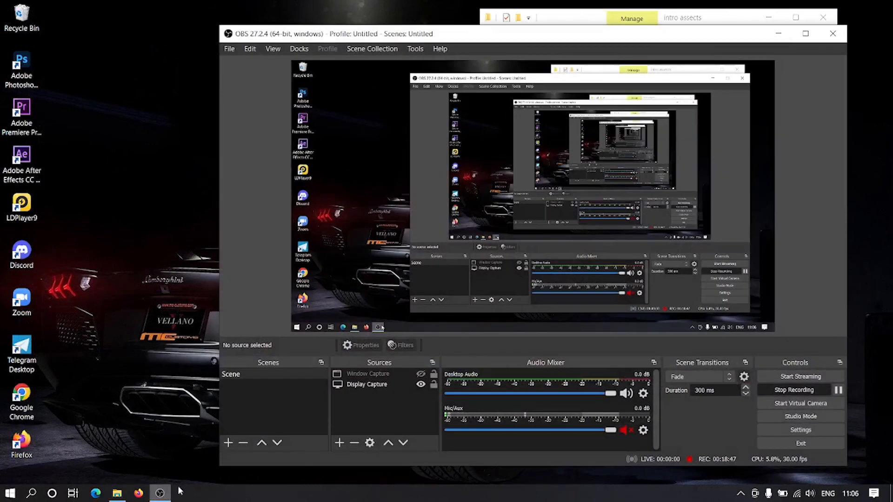